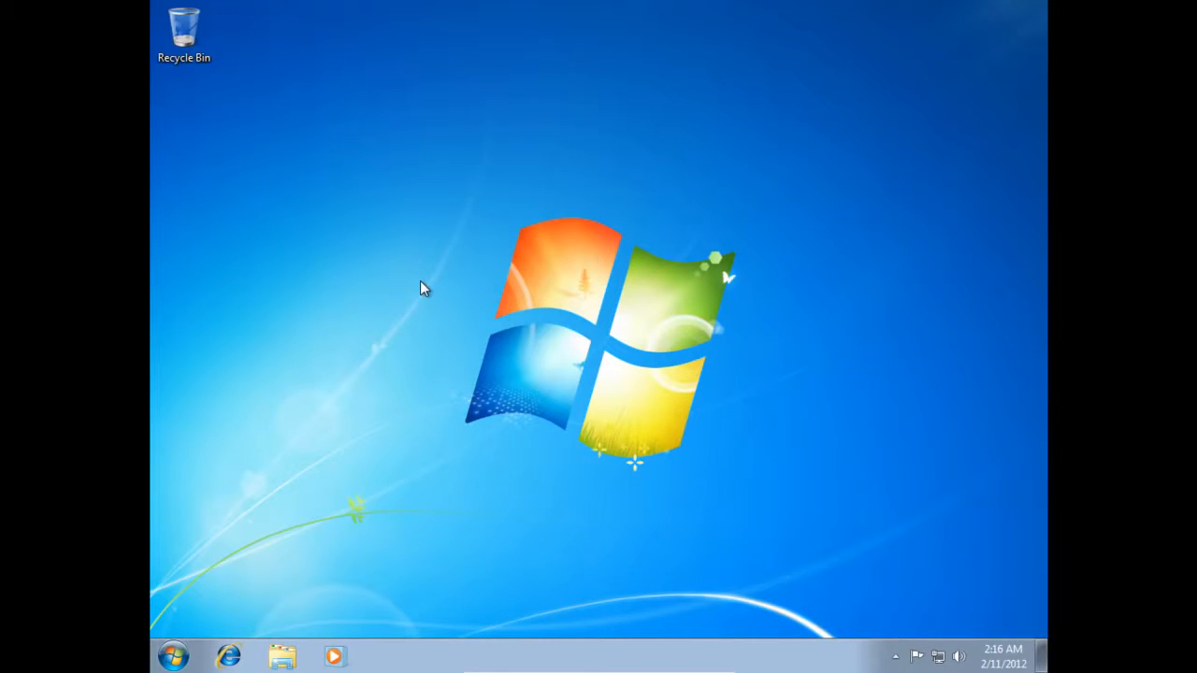
Search the installed programs for "disk" and open Disk Defragmenter
{"action": "left_click", "coordinate": [176, 657]}
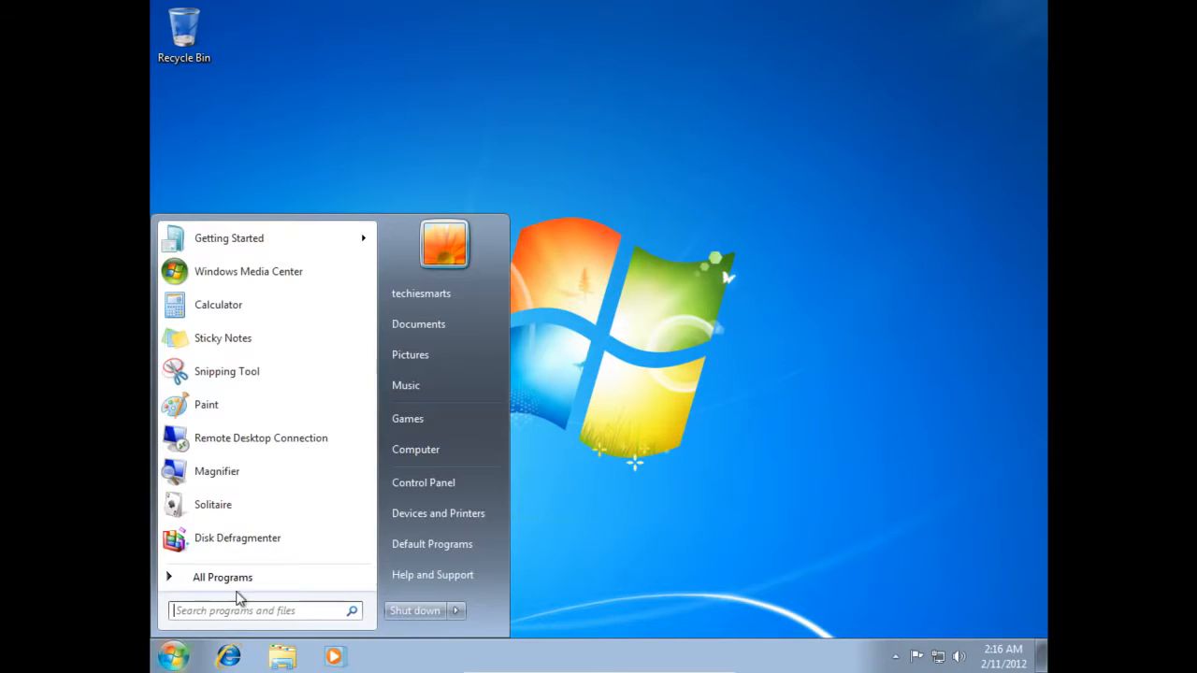
{"action": "left_click", "coordinate": [248, 610]}
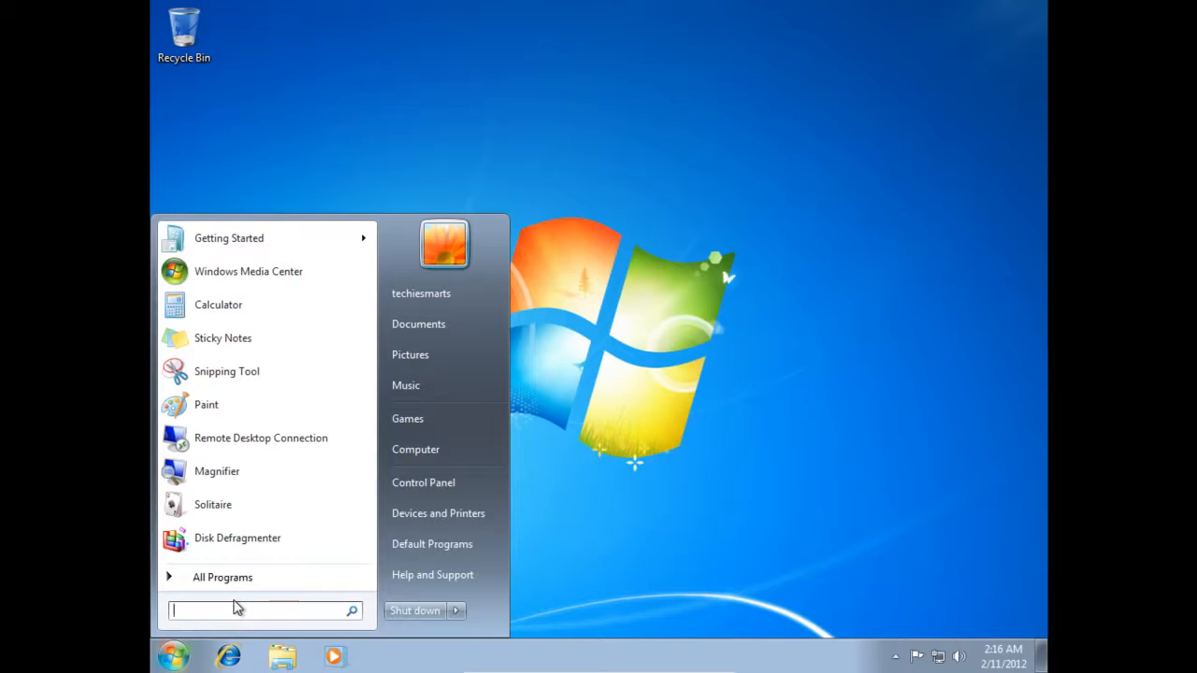
{"action": "type", "text": "disk"}
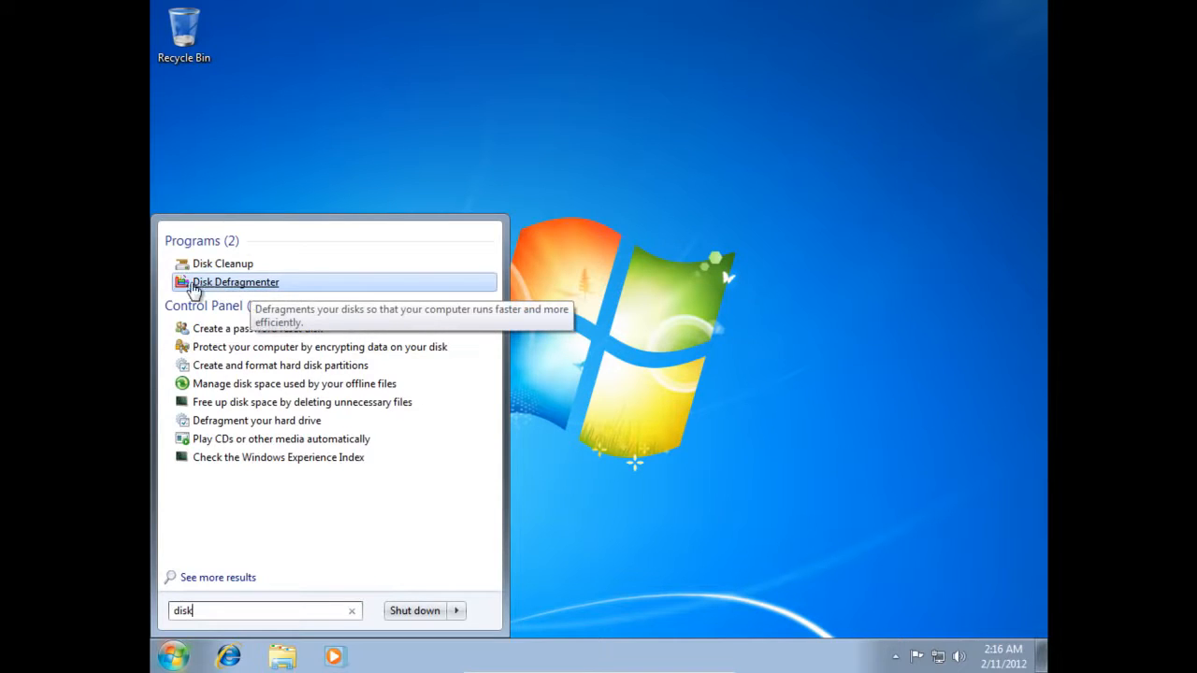
{"action": "left_click", "coordinate": [219, 284]}
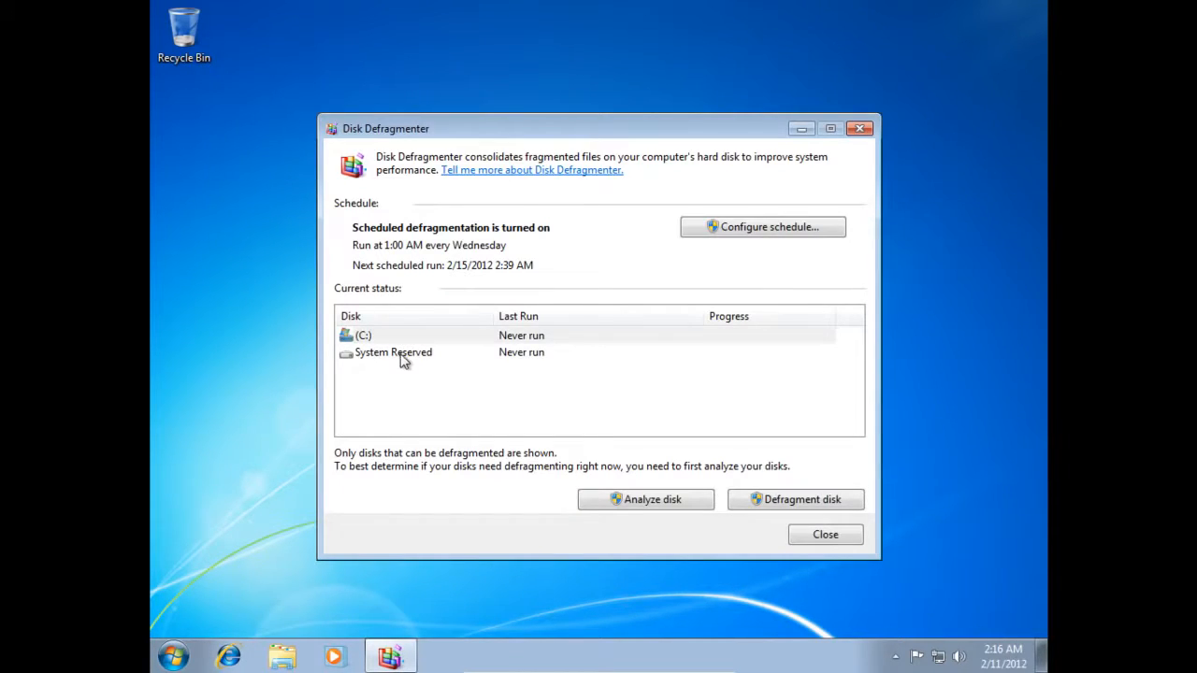
Analyze and defragment the (C:) disk, and close Disk Defragmenter
{"action": "left_click", "coordinate": [401, 357]}
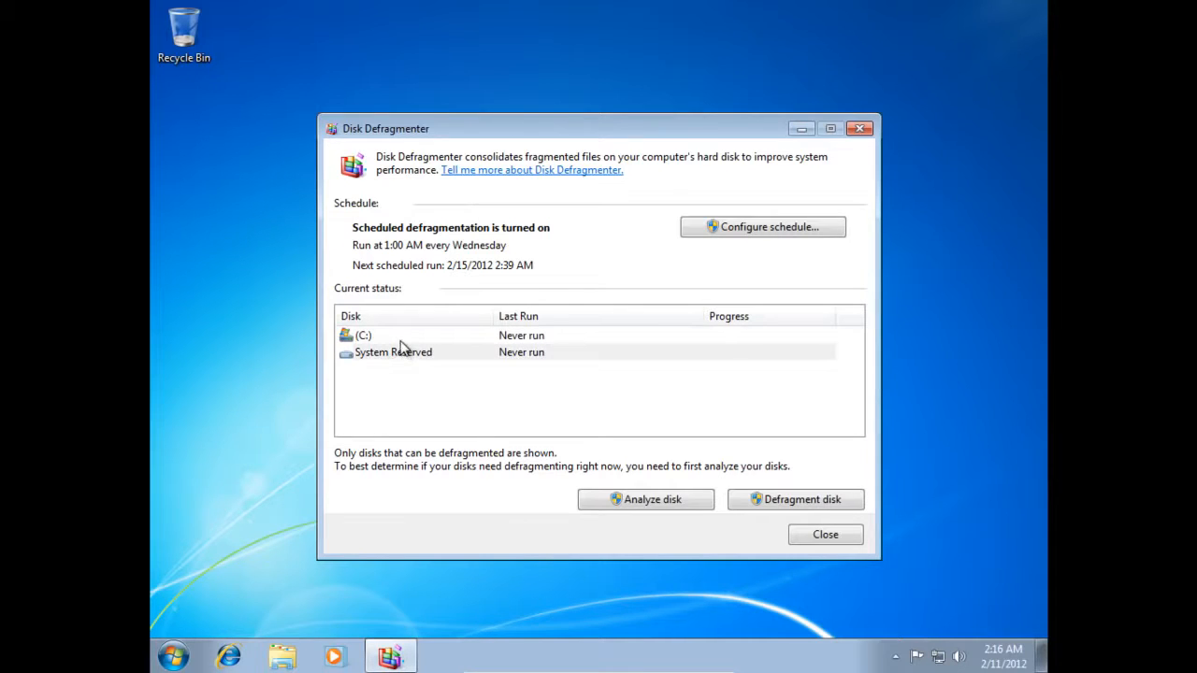
{"action": "left_click", "coordinate": [401, 344]}
{"action": "left_click", "coordinate": [386, 342]}
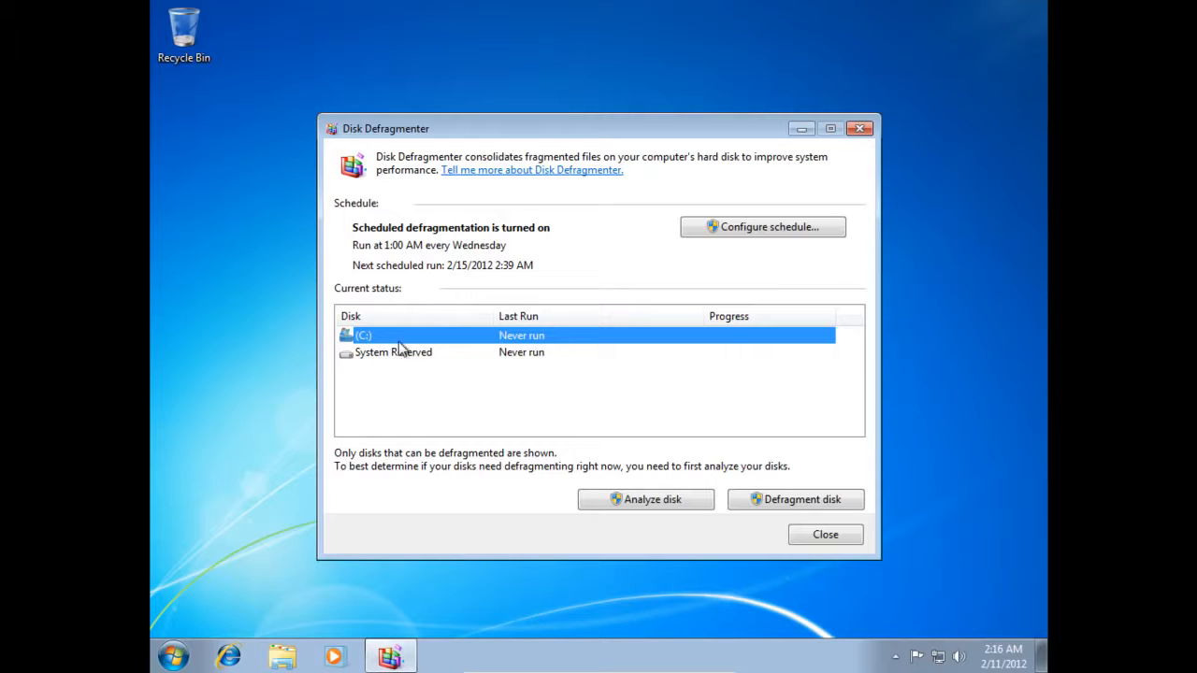
{"action": "left_click", "coordinate": [645, 500]}
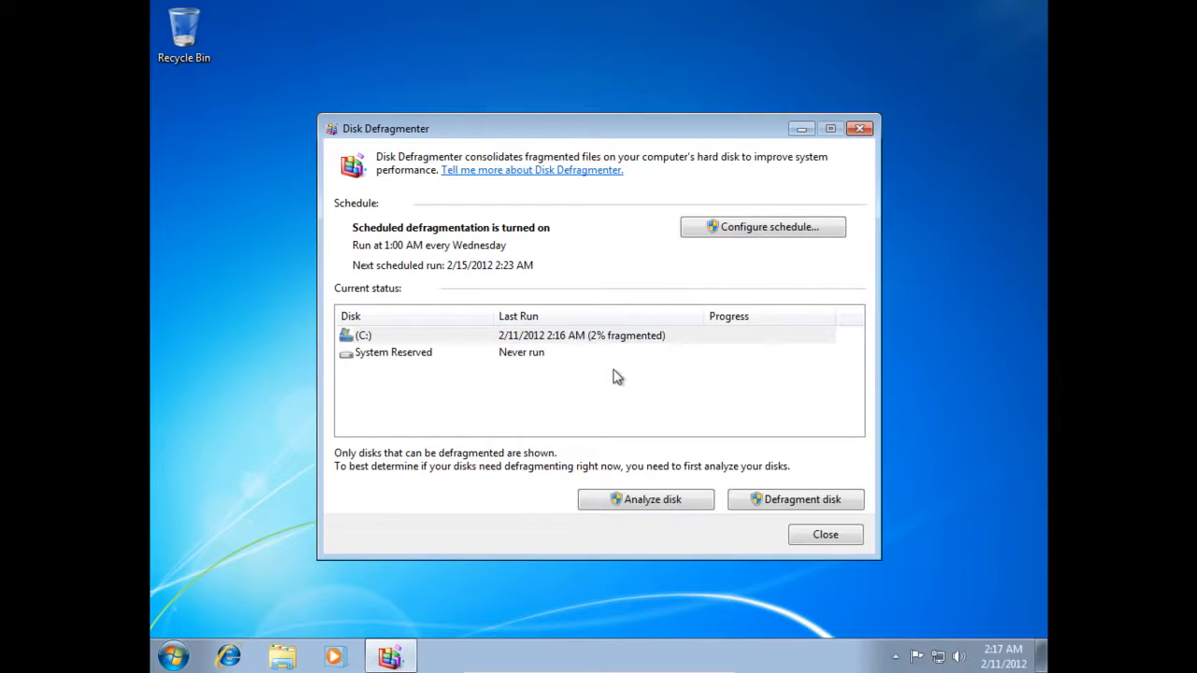
{"action": "left_click", "coordinate": [761, 497]}
{"action": "left_click", "coordinate": [823, 535]}
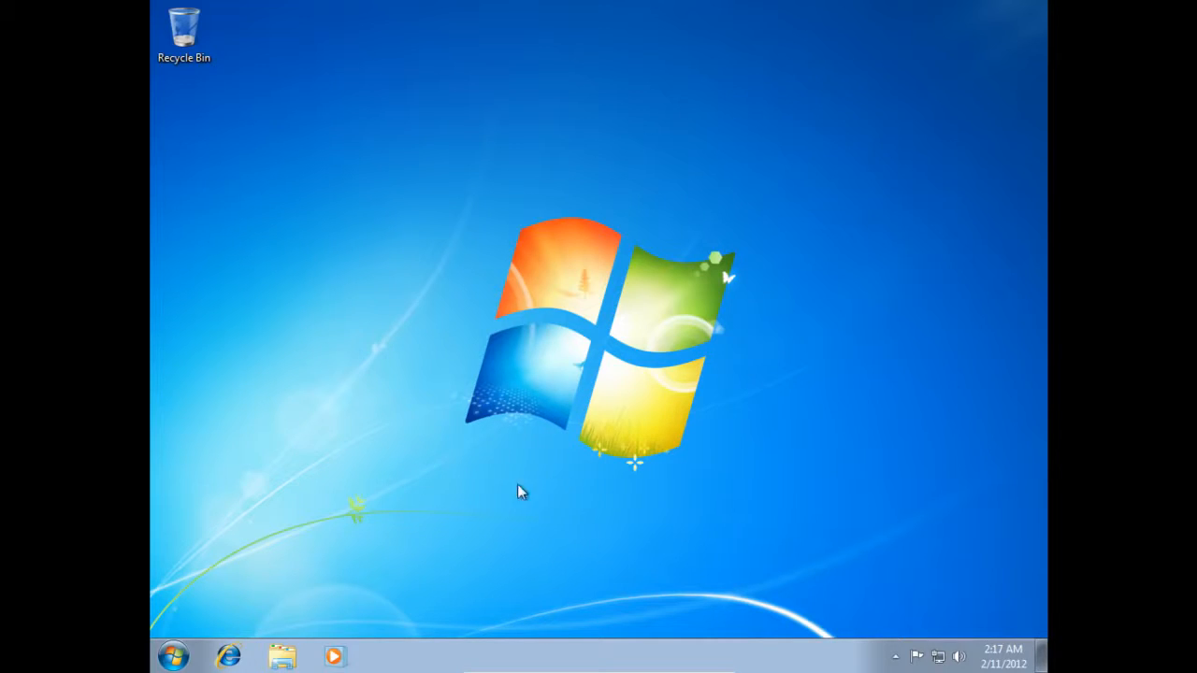
Search for "disk", open the tool to create and format hard disk partitions, and enlarge its window to show all volume details
{"action": "left_click", "coordinate": [174, 656]}
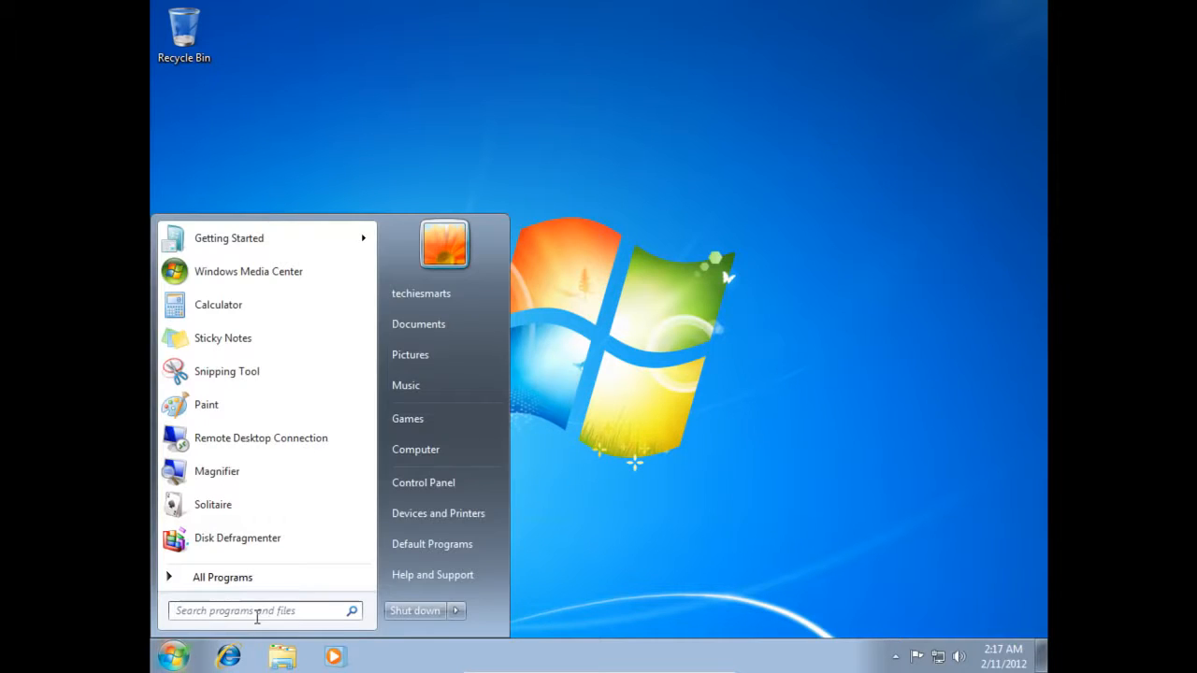
{"action": "left_click", "coordinate": [257, 613]}
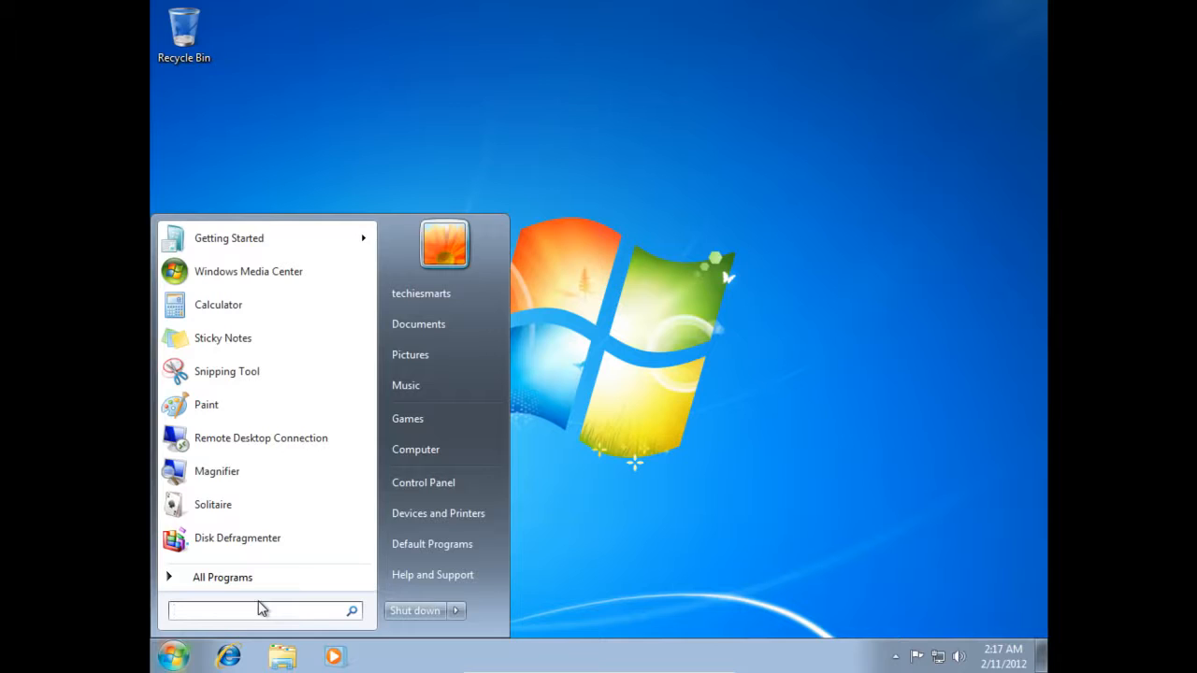
{"action": "type", "text": "disk"}
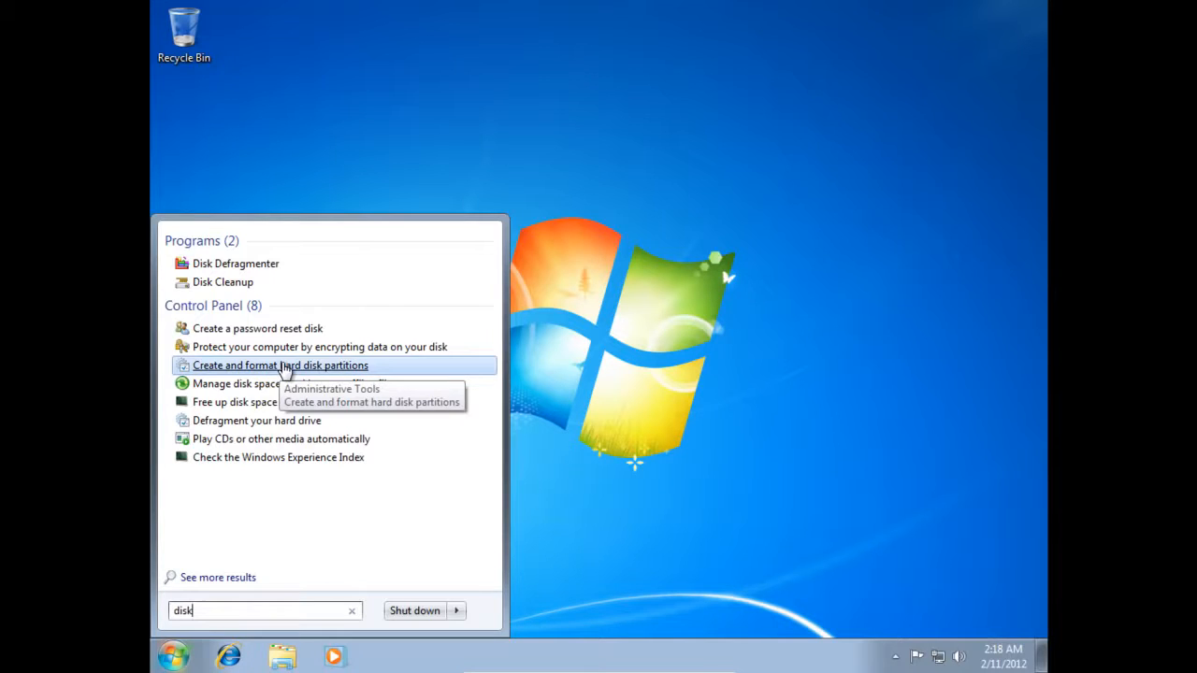
{"action": "left_click", "coordinate": [283, 367]}
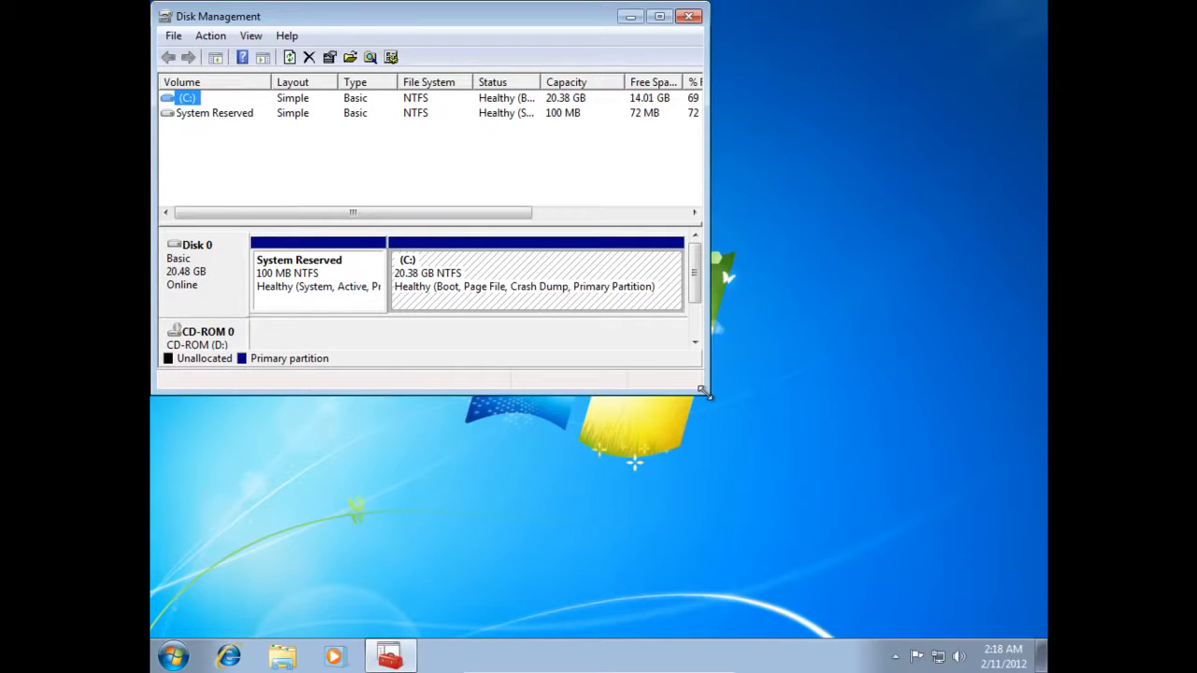
{"action": "left_click_drag", "start_coordinate": [704, 394], "coordinate": [975, 514]}
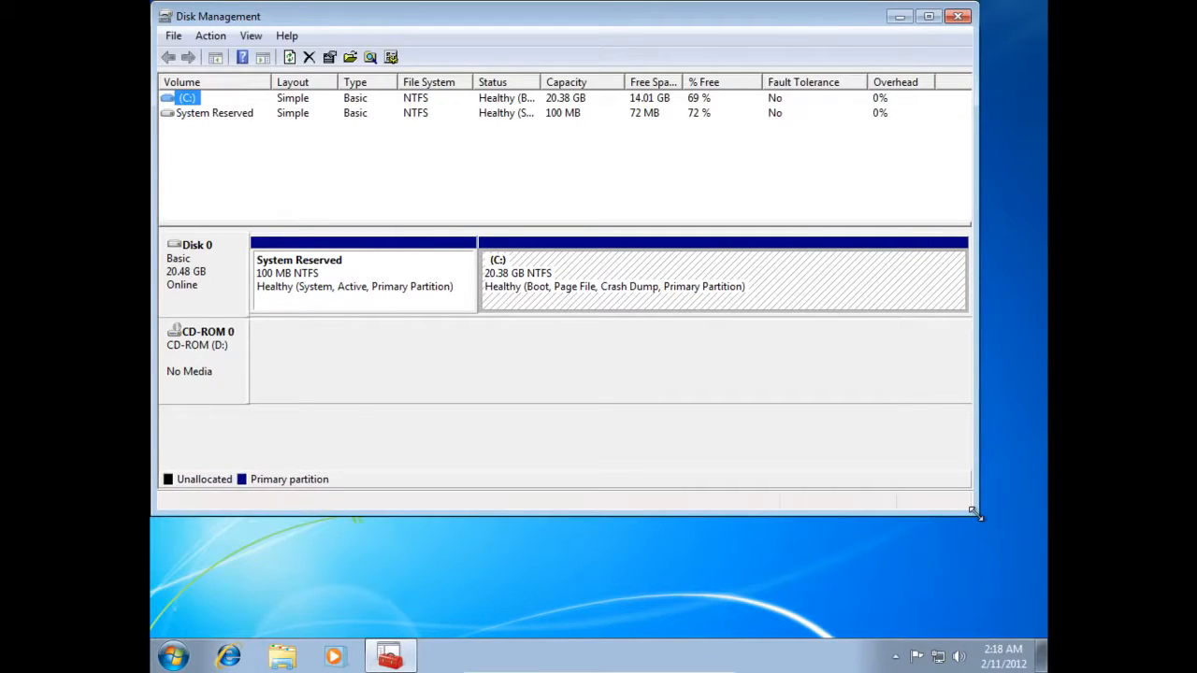
{"action": "left_click_drag", "start_coordinate": [976, 515], "coordinate": [963, 484]}
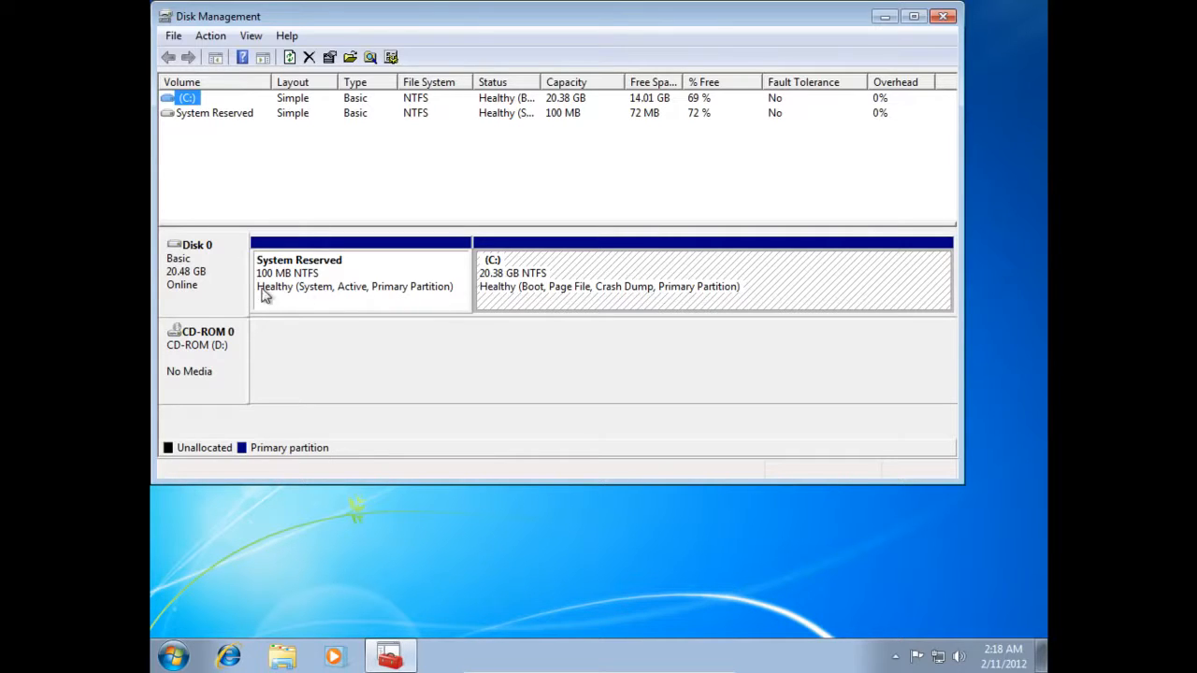
Shrink the (C:) volume by 9741 MB to free unallocated space, and exit Disk Management
{"action": "right_click", "coordinate": [804, 282]}
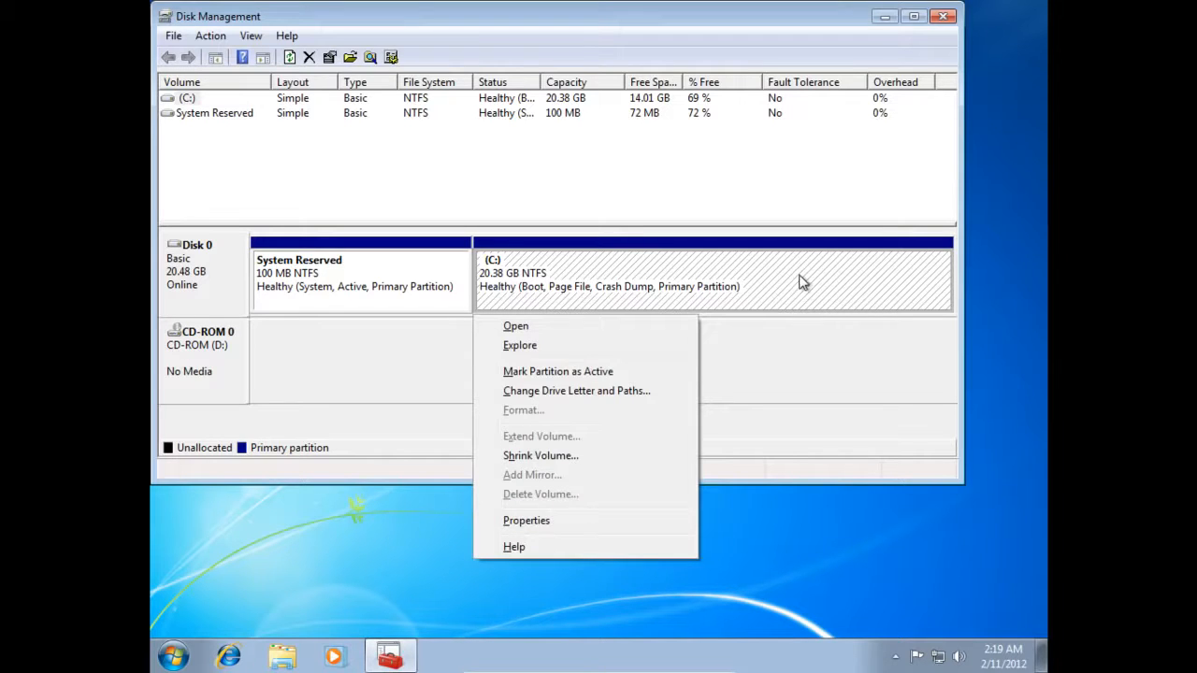
{"action": "left_click", "coordinate": [585, 458]}
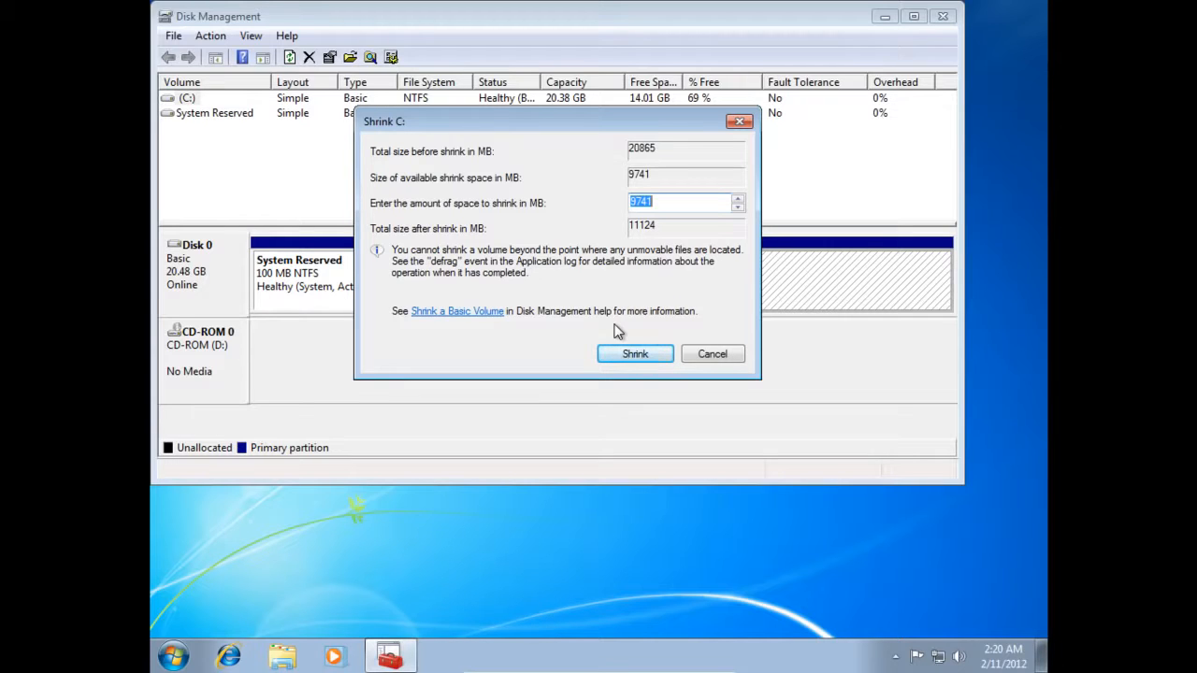
{"action": "left_click", "coordinate": [626, 354]}
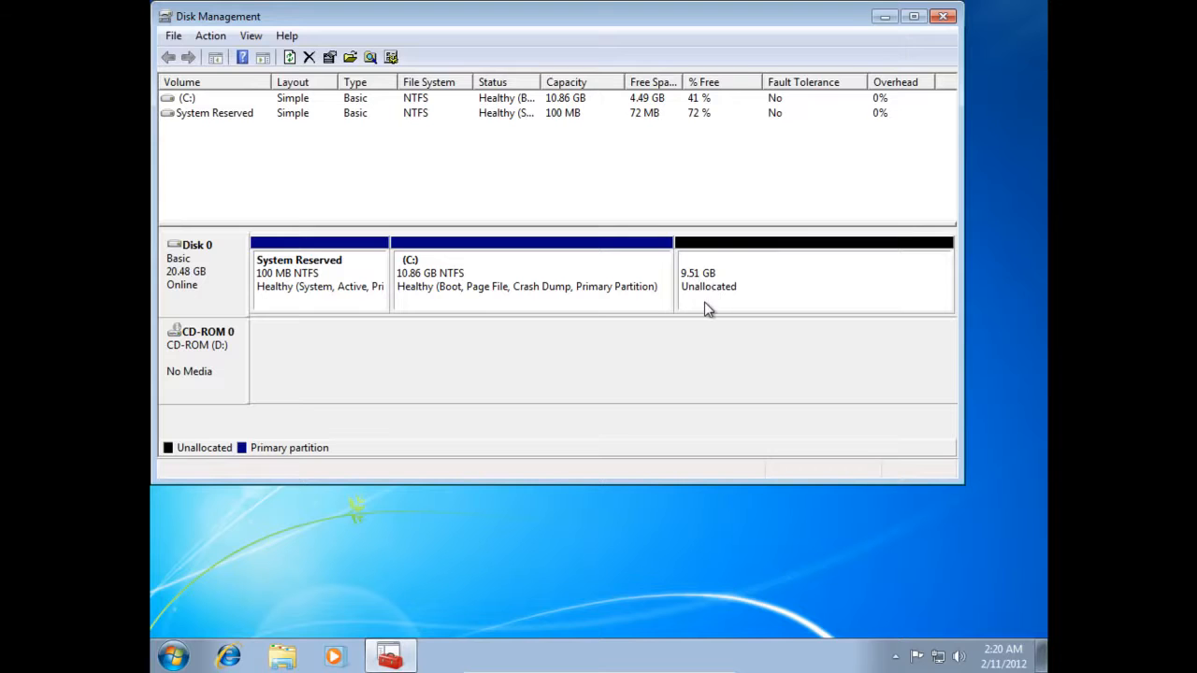
{"action": "left_click", "coordinate": [173, 36]}
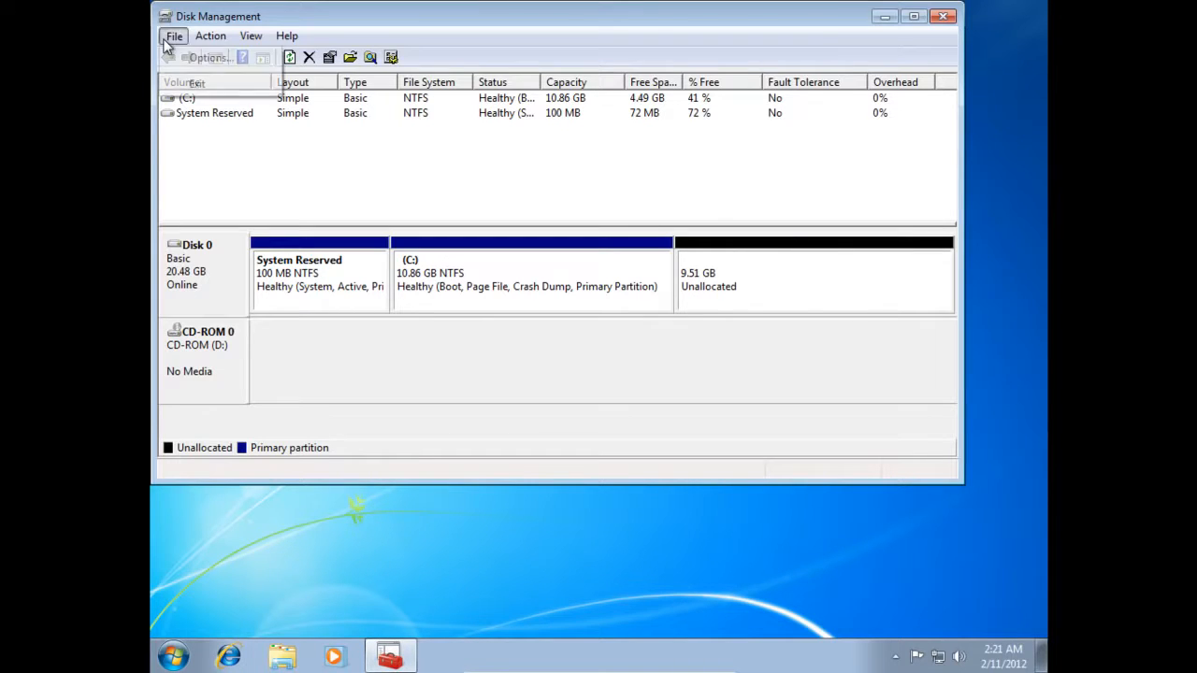
{"action": "left_click", "coordinate": [179, 81]}
Check the size of the Local Disk (C:) in the Computer window and close it
{"action": "left_click", "coordinate": [173, 657]}
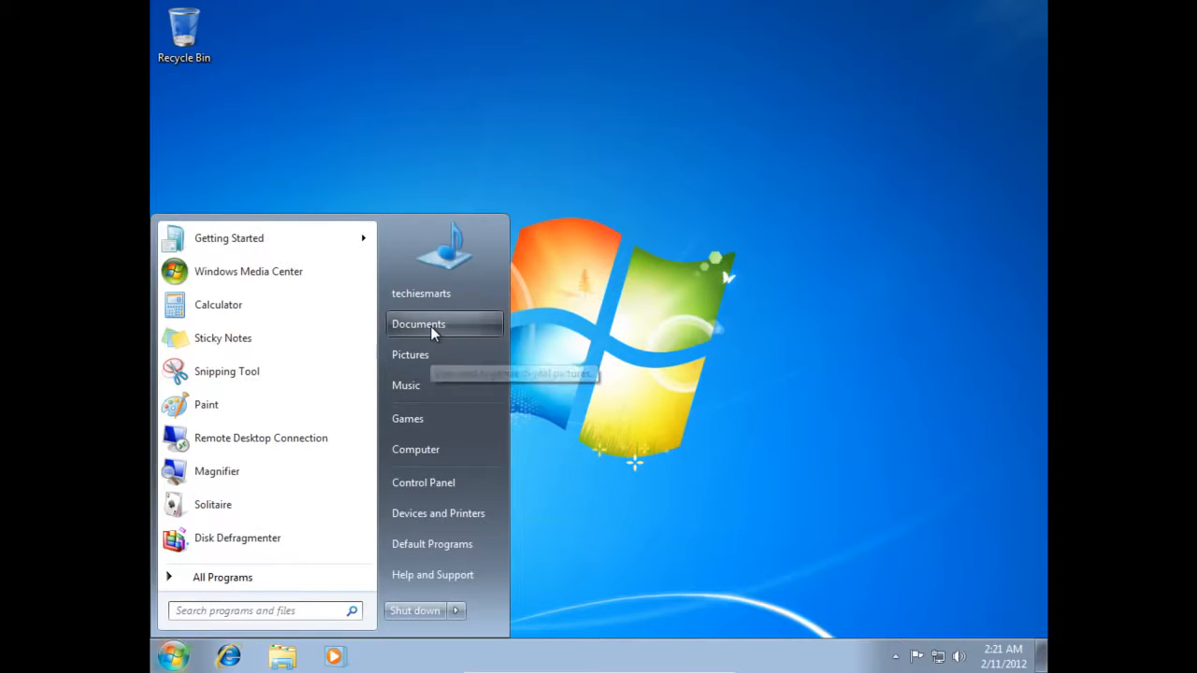
{"action": "left_click", "coordinate": [436, 453]}
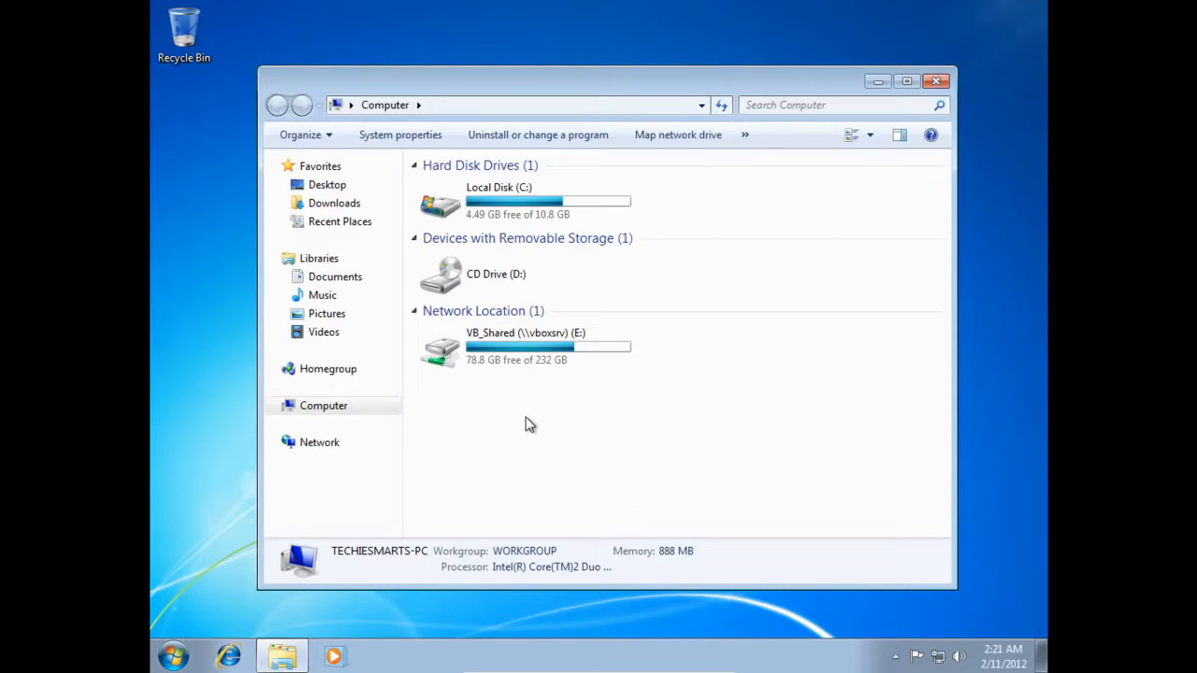
{"action": "key", "text": "alt+F4"}
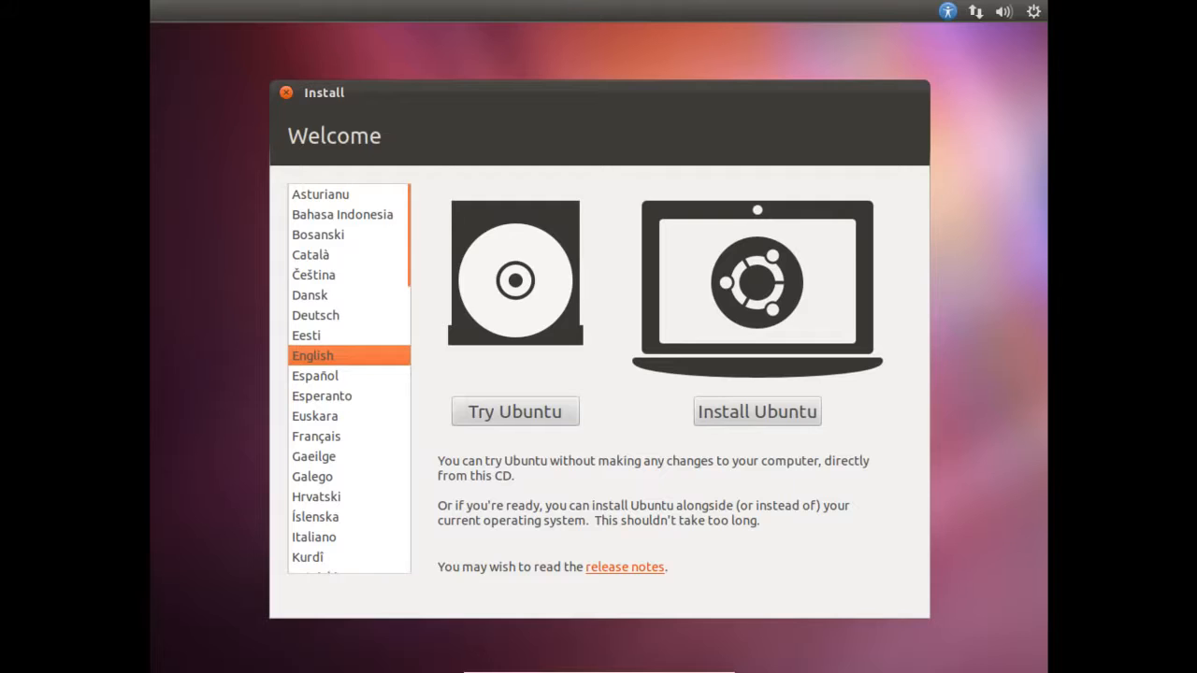
Start installing Ubuntu and choose "Something else" as the installation type to partition the disk manually
{"action": "left_click", "coordinate": [767, 420]}
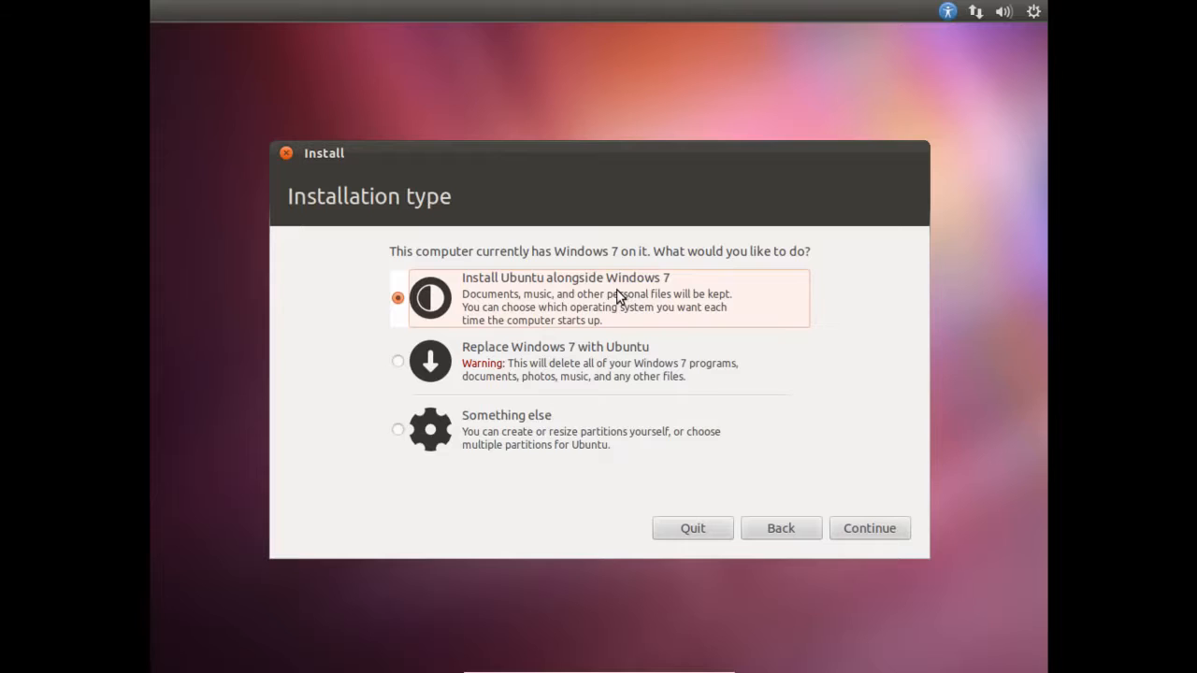
{"action": "left_click", "coordinate": [401, 432]}
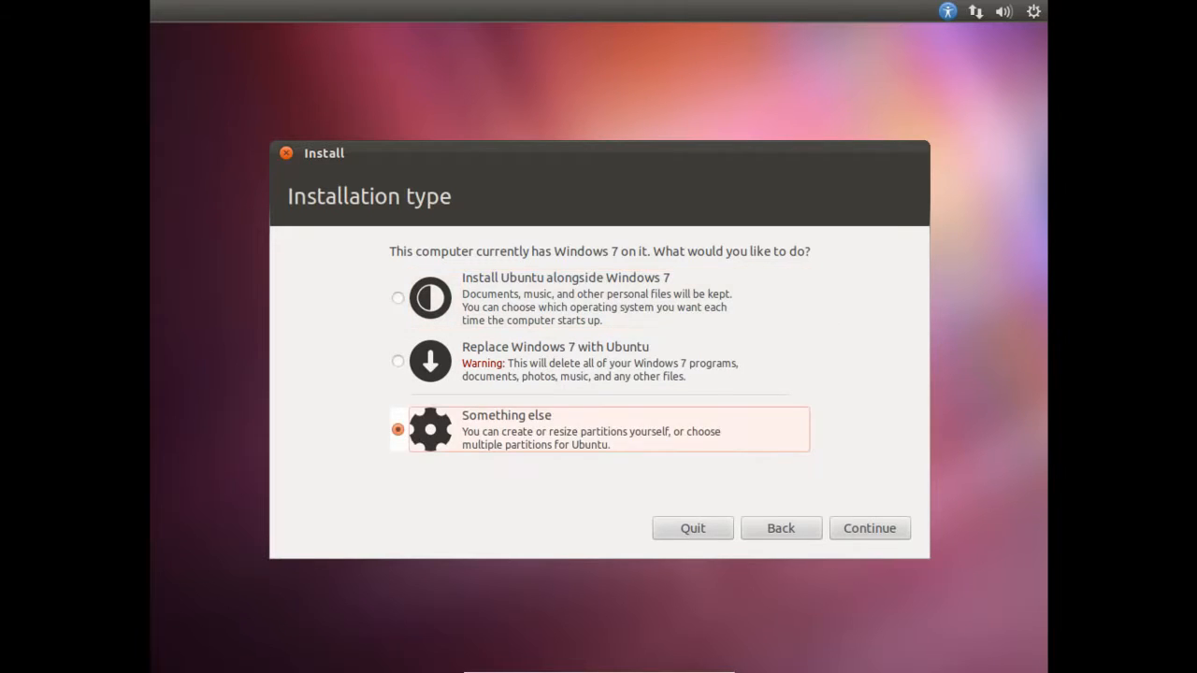
{"action": "left_click", "coordinate": [889, 531]}
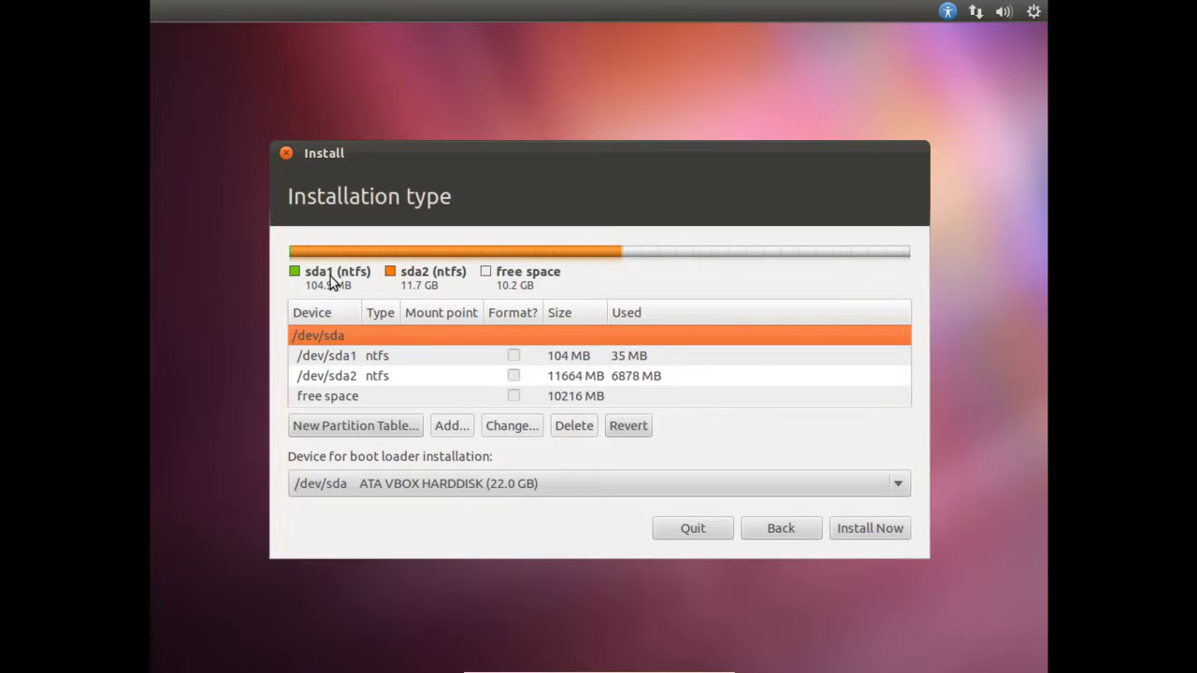
Create an 8214 MB primary partition at the beginning of the free space, using the Ext4 journaling file system with mount point /
{"action": "left_click", "coordinate": [365, 397]}
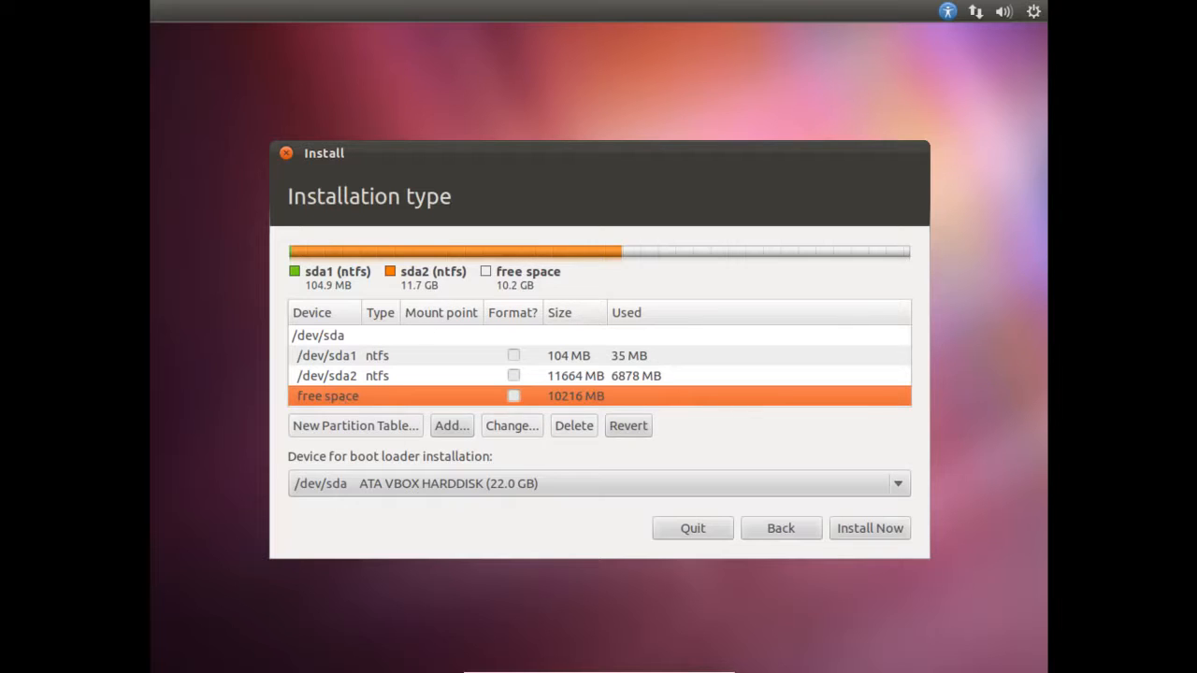
{"action": "left_click", "coordinate": [453, 428]}
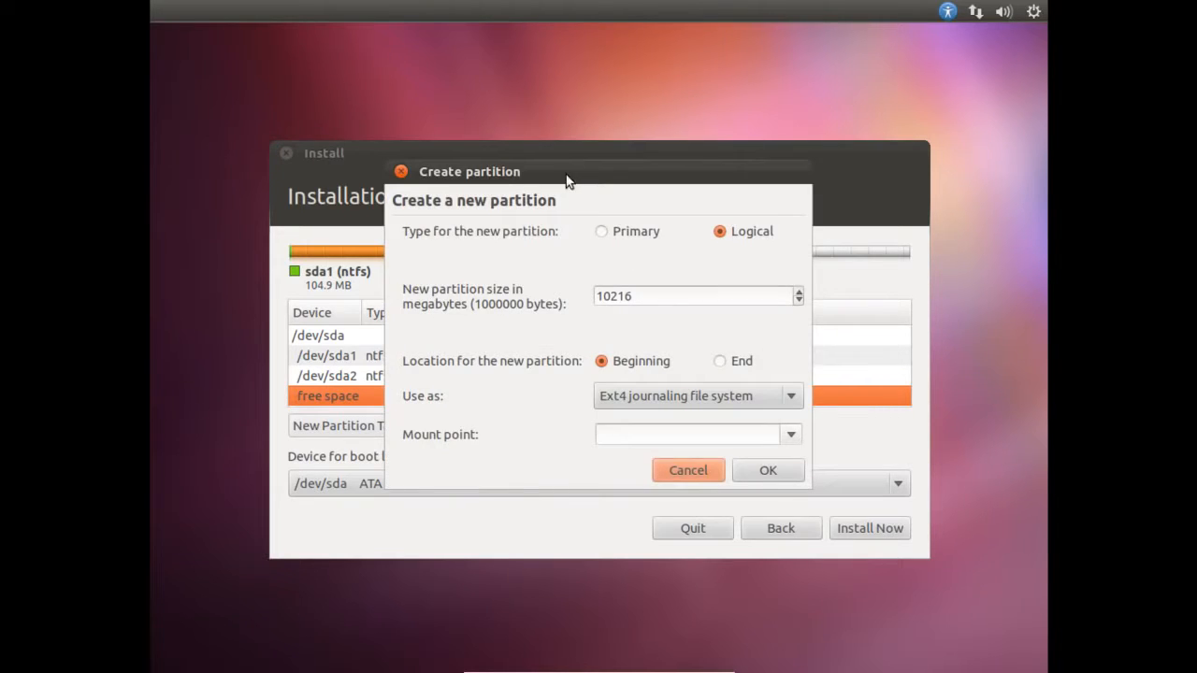
{"action": "left_click_drag", "start_coordinate": [567, 180], "coordinate": [519, 319]}
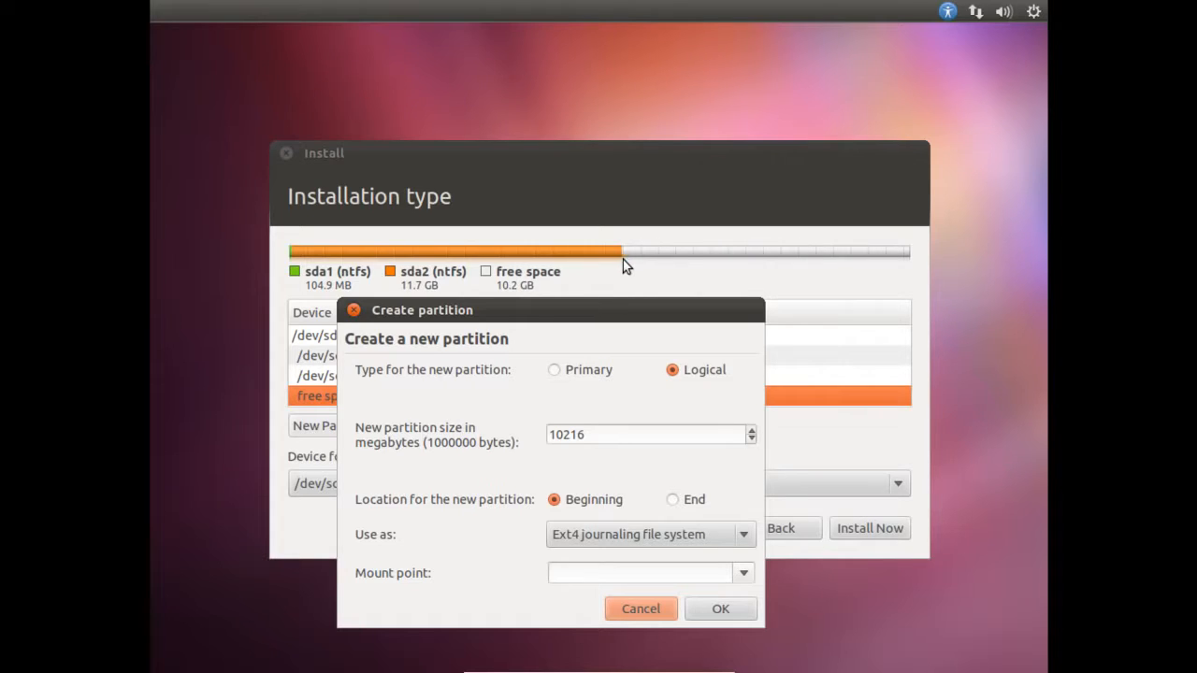
{"action": "type", "text": "8214"}
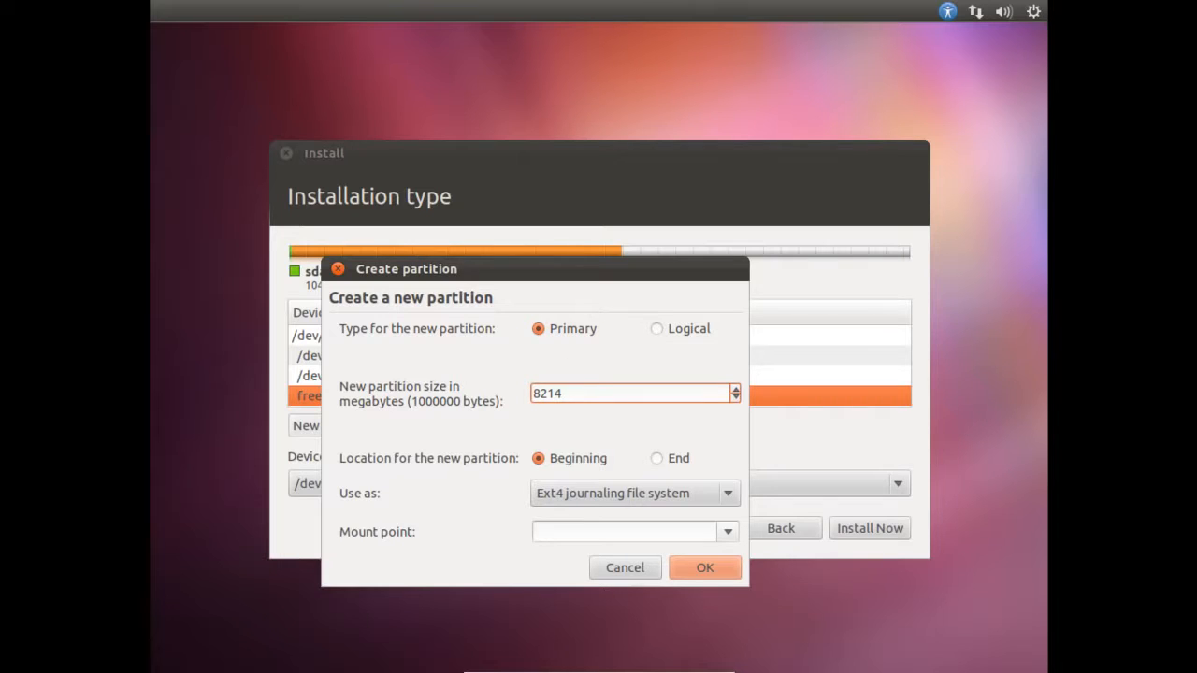
{"action": "left_click", "coordinate": [687, 495]}
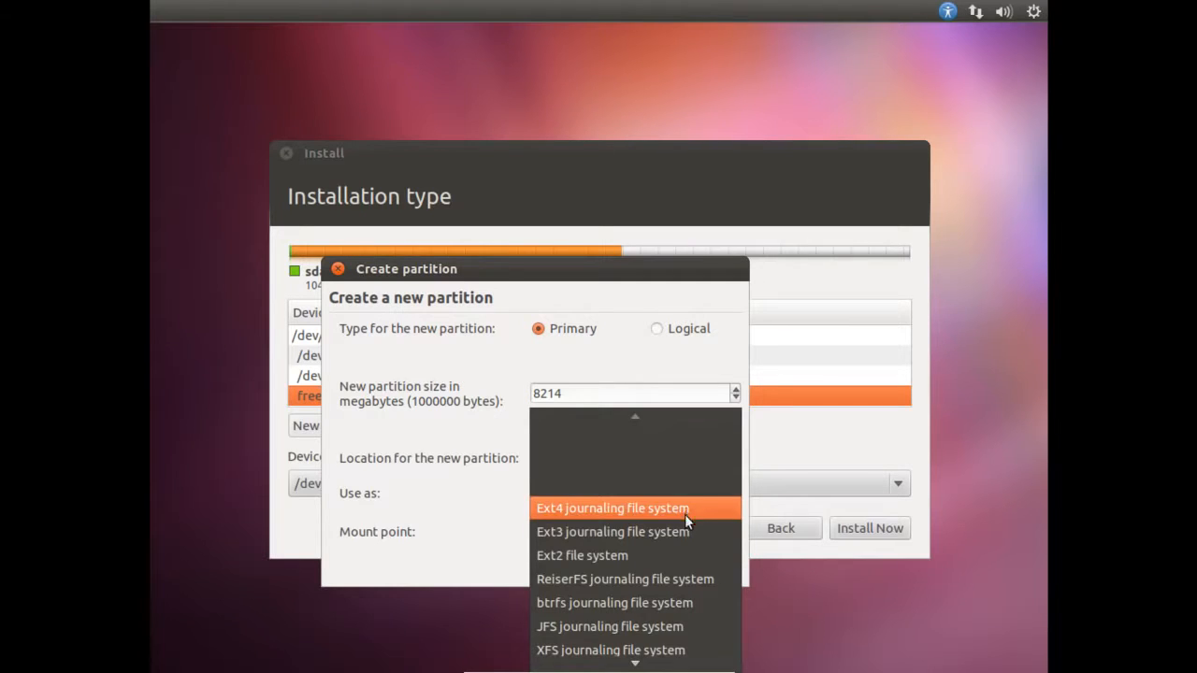
{"action": "mouse_move", "coordinate": [652, 664]}
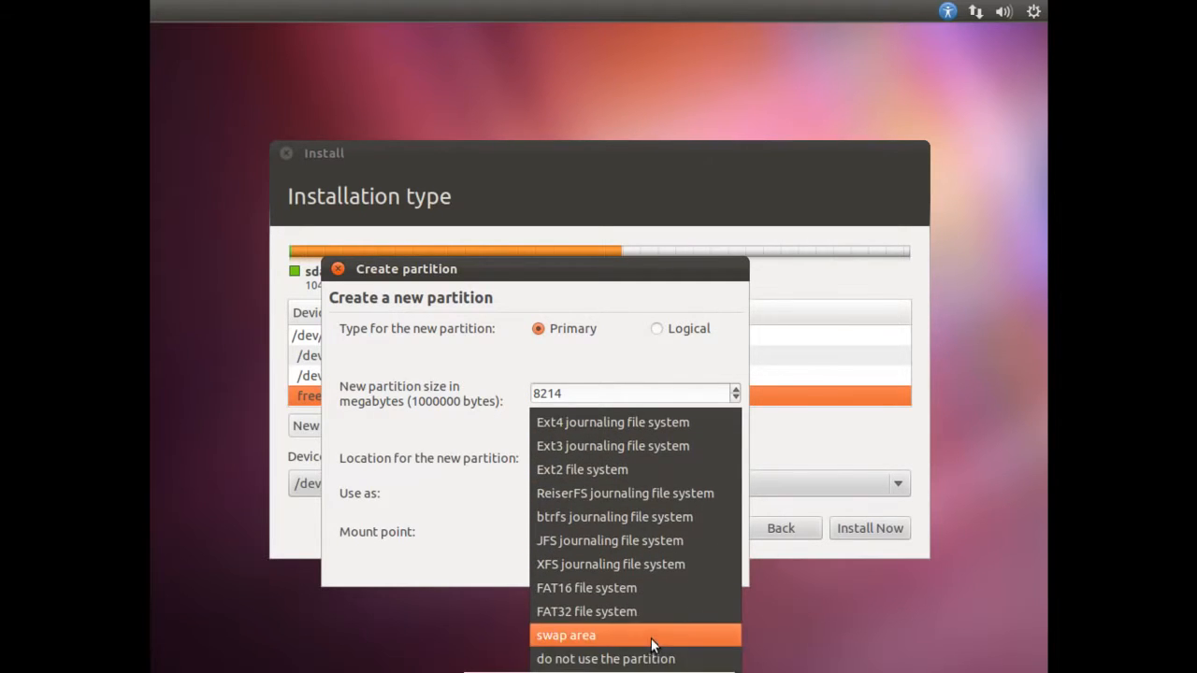
{"action": "left_click", "coordinate": [627, 426]}
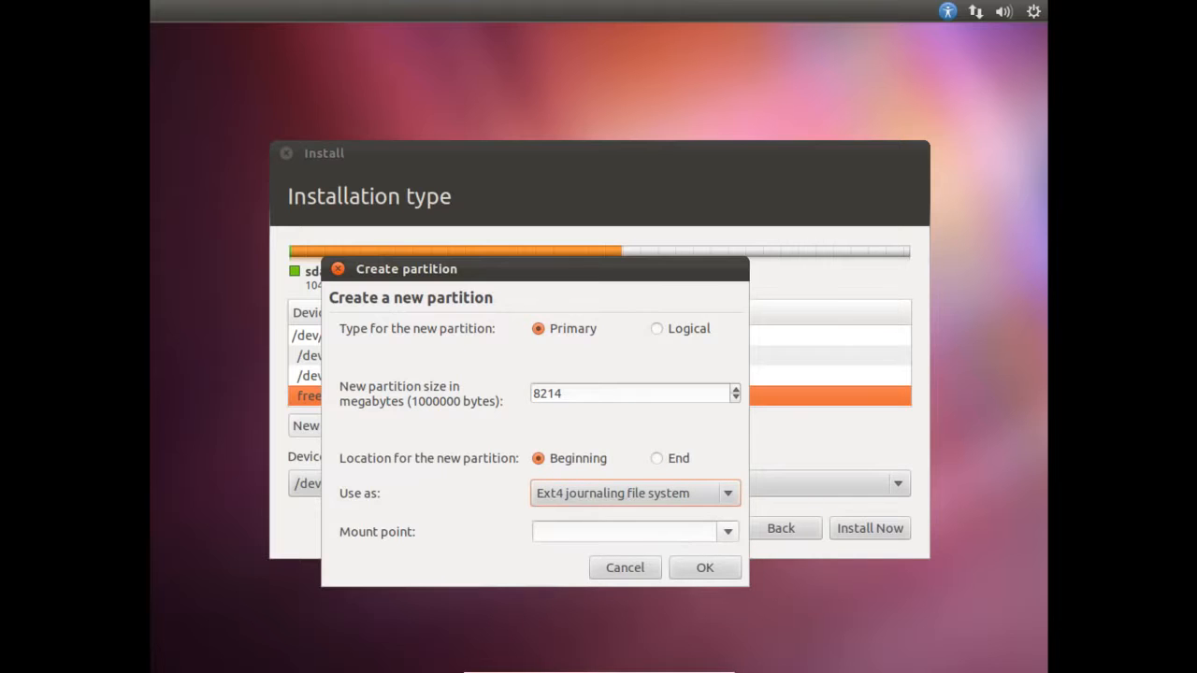
{"action": "left_click", "coordinate": [727, 531]}
{"action": "left_click", "coordinate": [579, 316]}
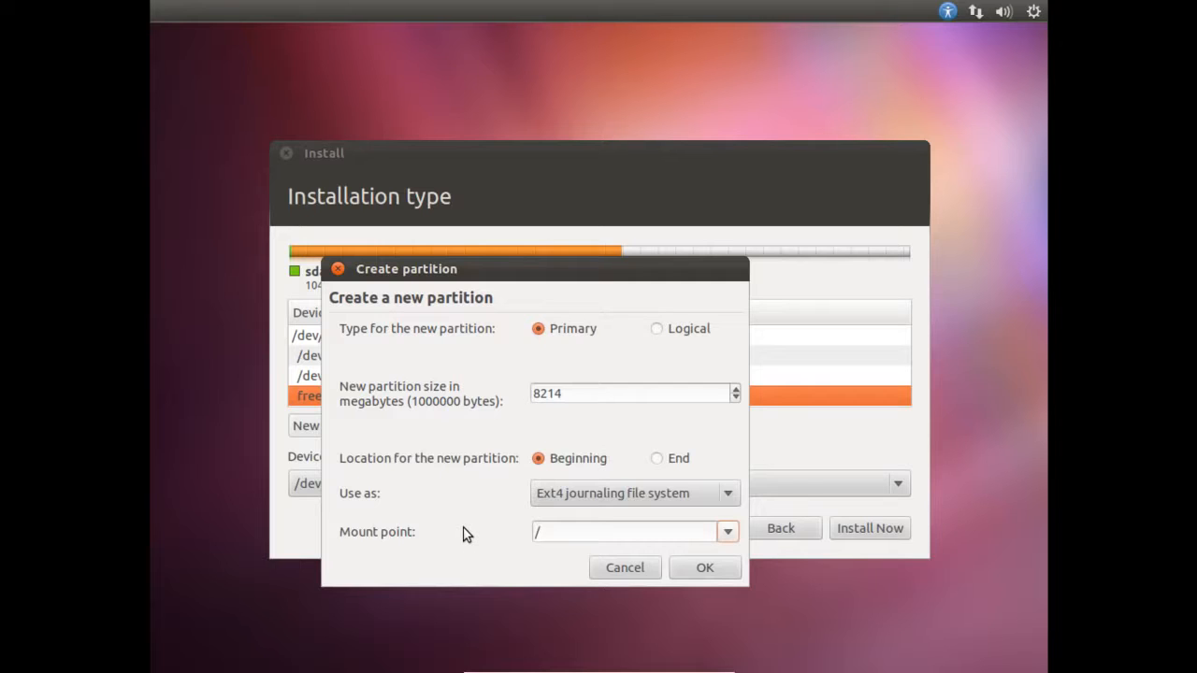
{"action": "key", "text": "Return"}
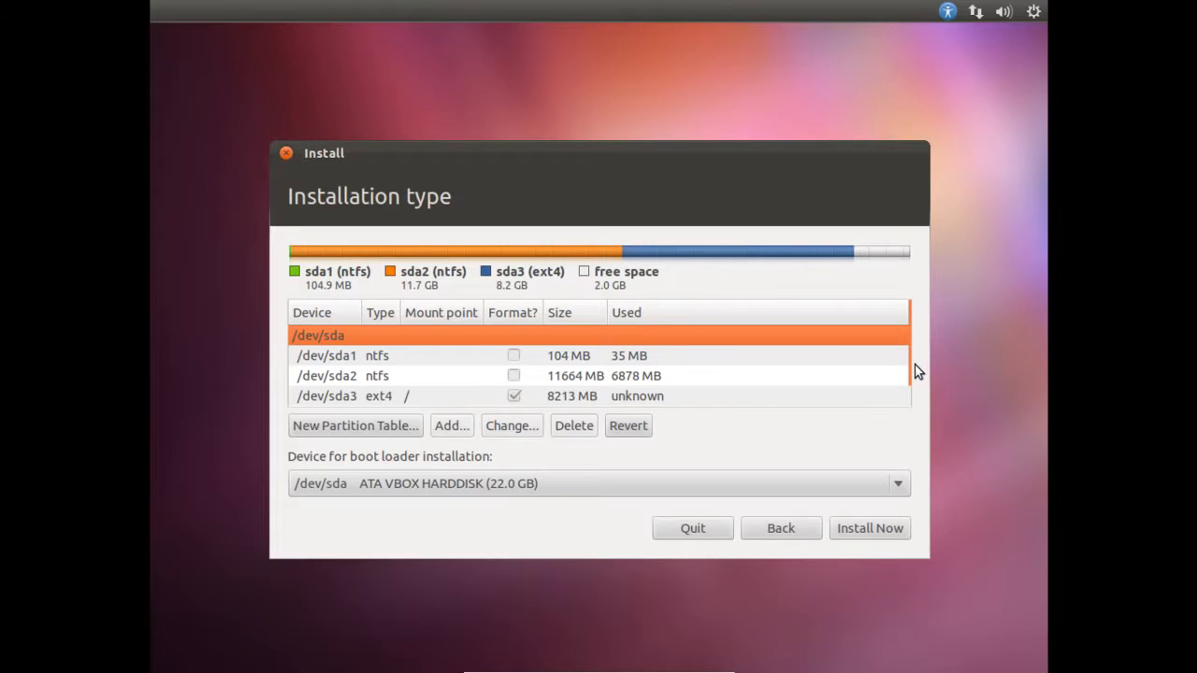
Create a 2002 MB logical partition at the beginning of the remaining free space and use it as swap area
{"action": "left_click_drag", "start_coordinate": [912, 377], "coordinate": [911, 395]}
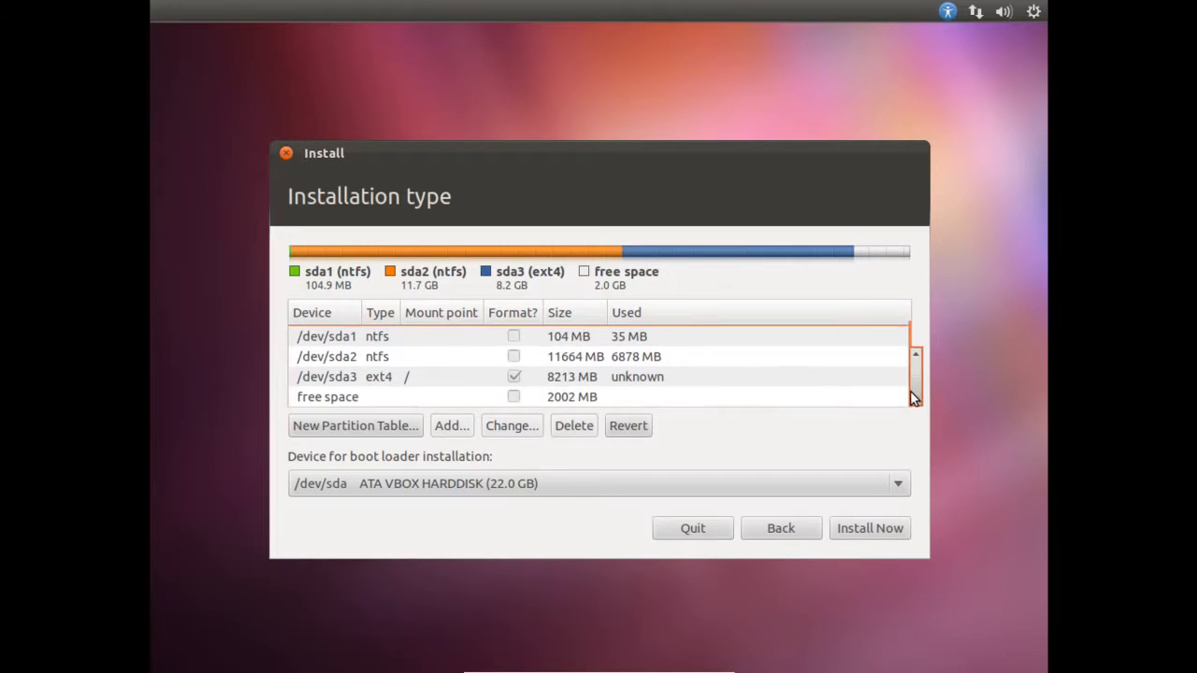
{"action": "left_click", "coordinate": [325, 401]}
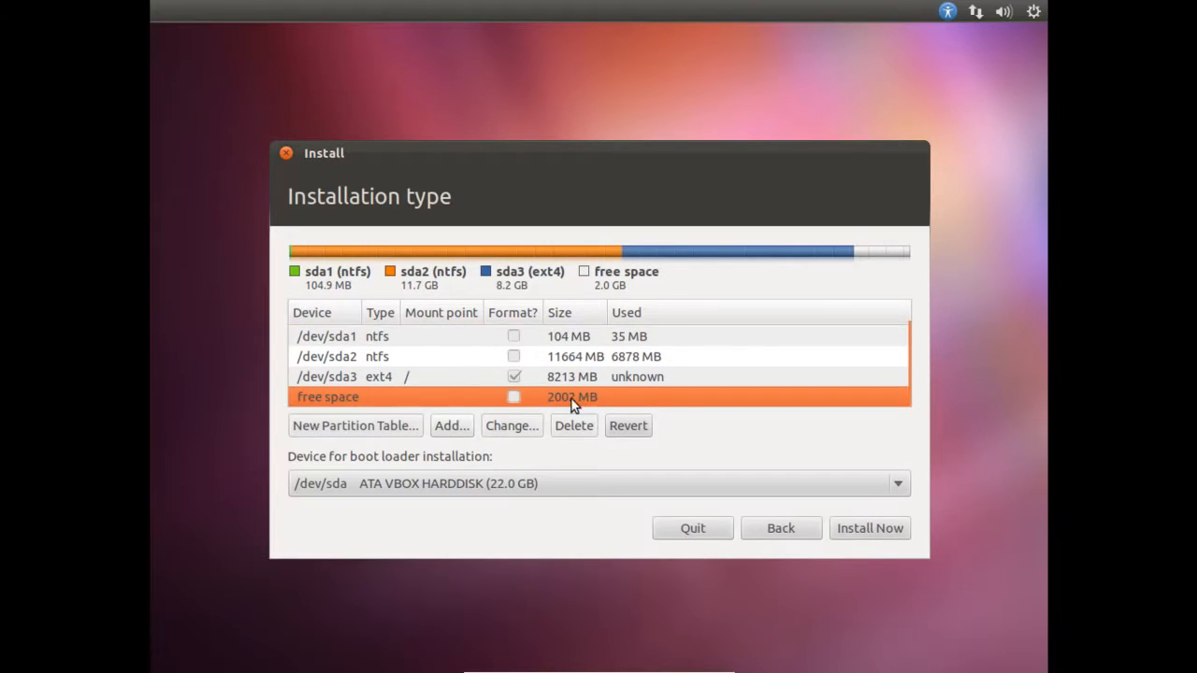
{"action": "left_click", "coordinate": [453, 427]}
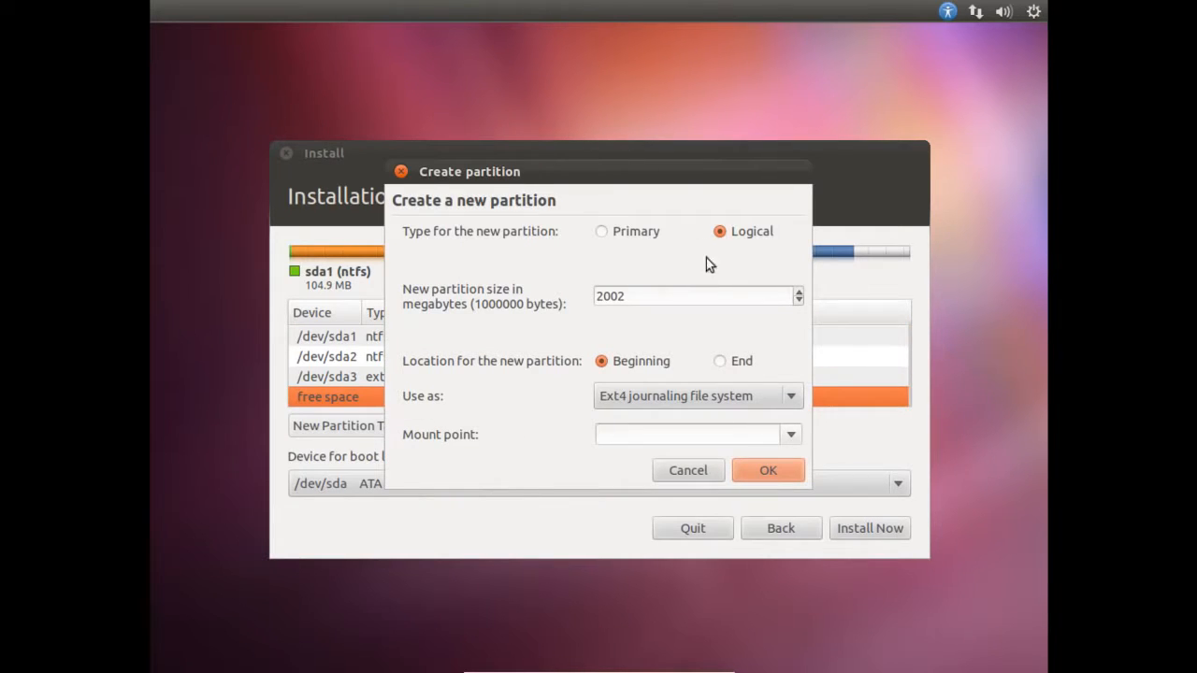
{"action": "left_click", "coordinate": [646, 296]}
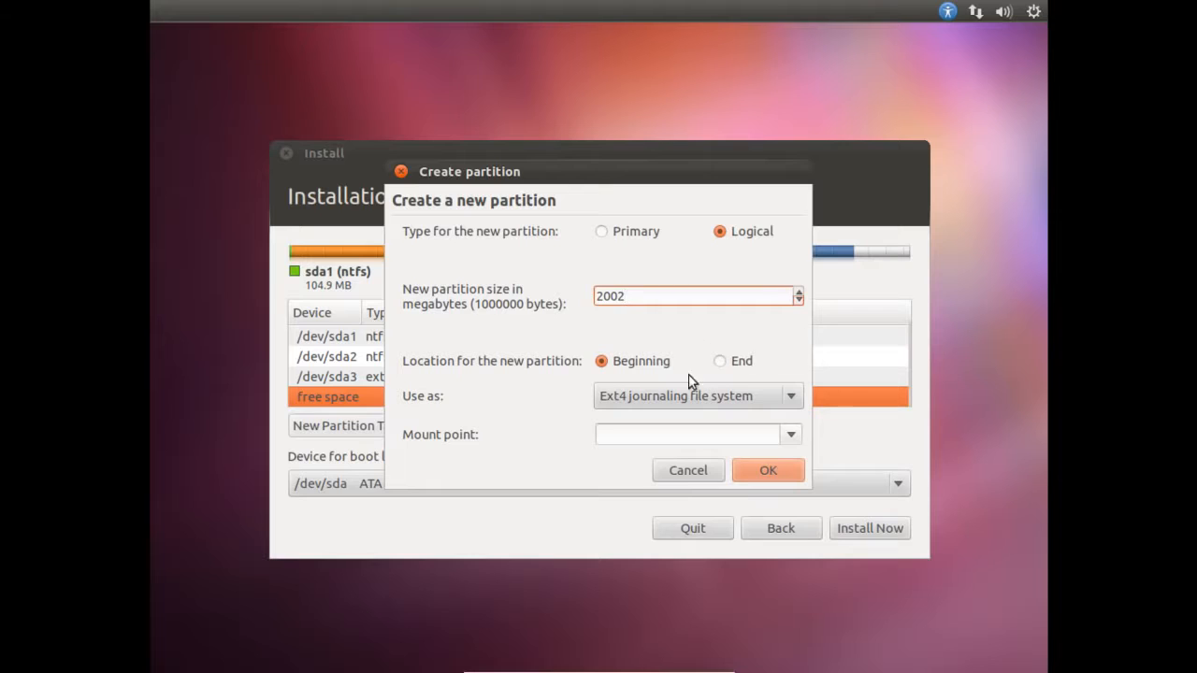
{"action": "left_click", "coordinate": [675, 396]}
{"action": "left_click", "coordinate": [686, 612]}
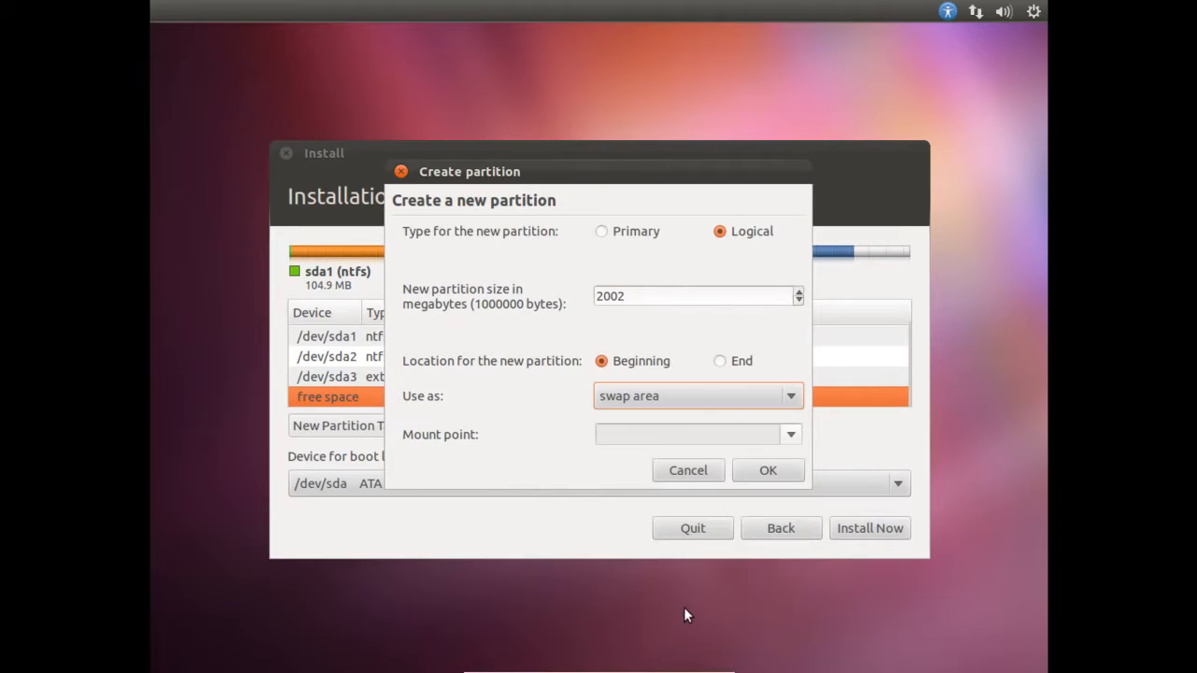
{"action": "left_click", "coordinate": [767, 470]}
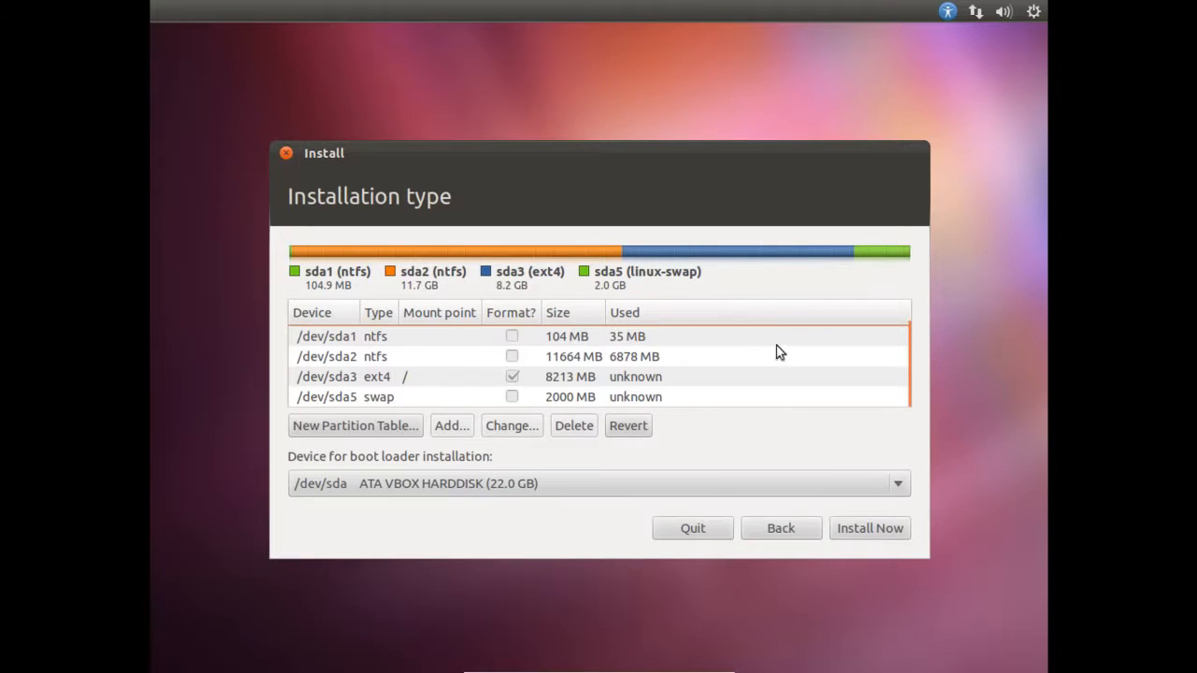
Start the installation with this partition layout, accepting New York as the location and English (US) as the keyboard layout
{"action": "left_click", "coordinate": [878, 531]}
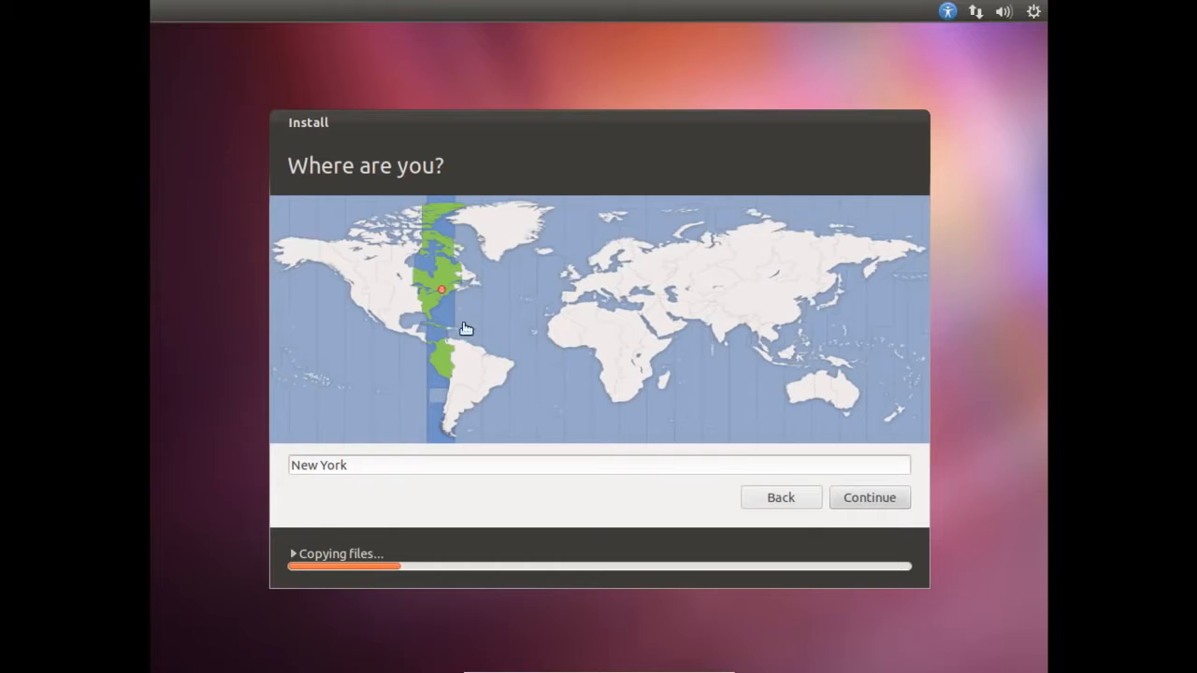
{"action": "left_click", "coordinate": [894, 498]}
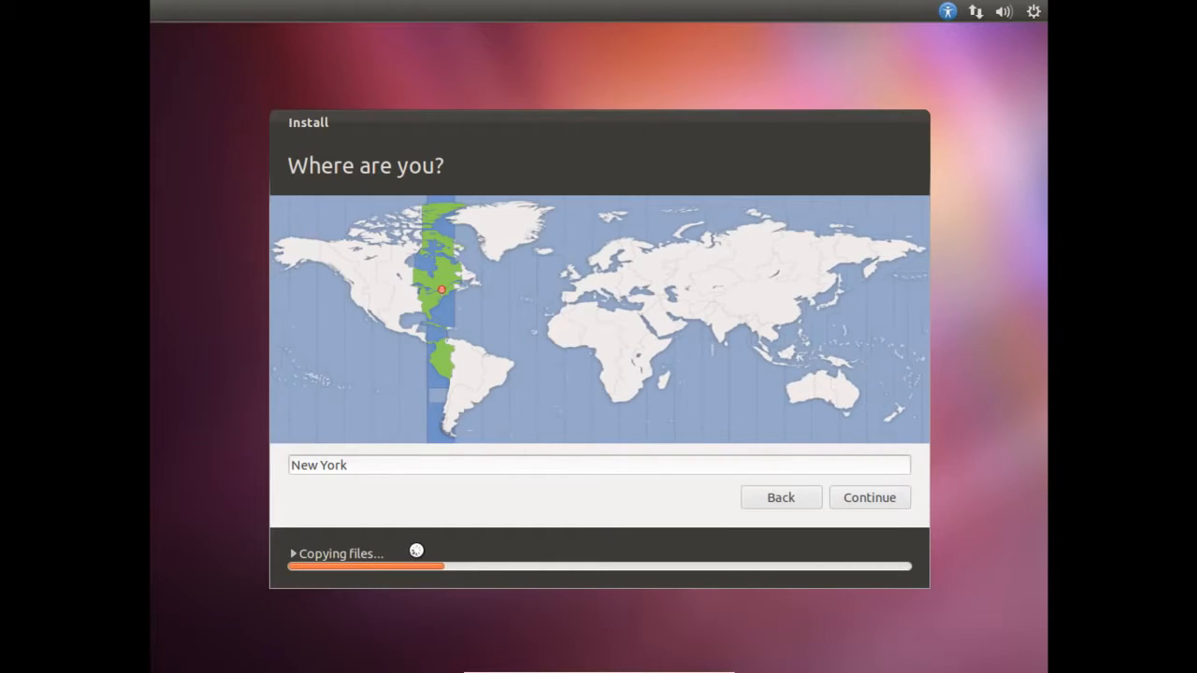
{"action": "key", "text": "Return"}
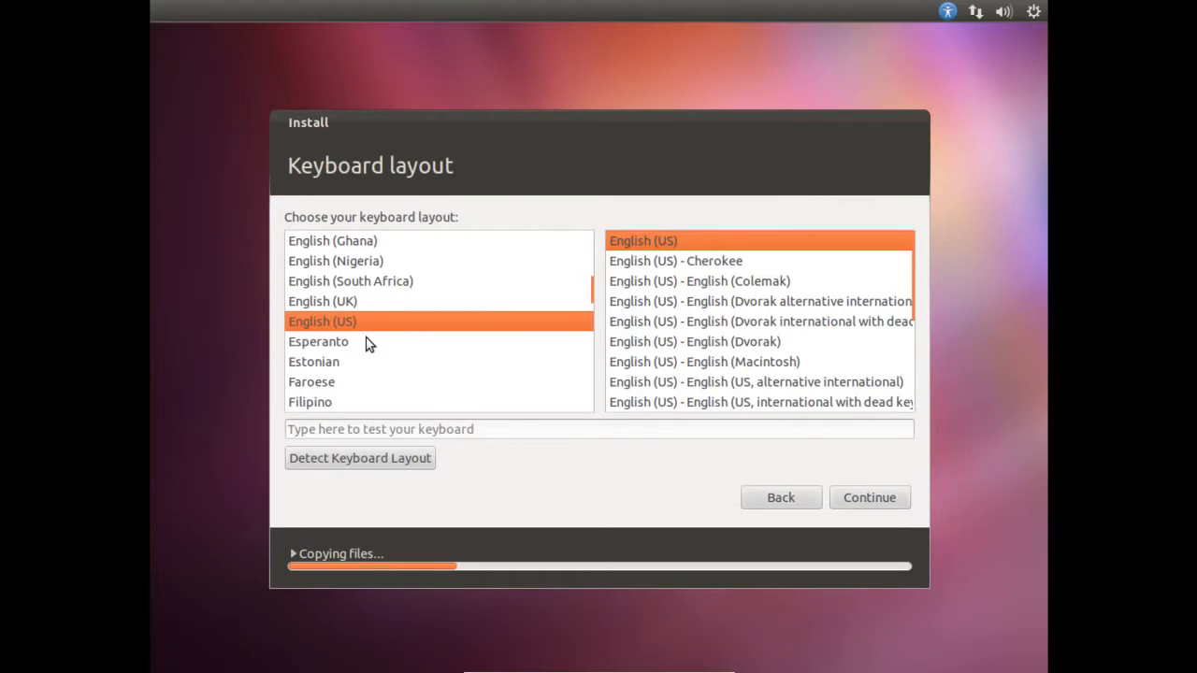
{"action": "left_click", "coordinate": [863, 496]}
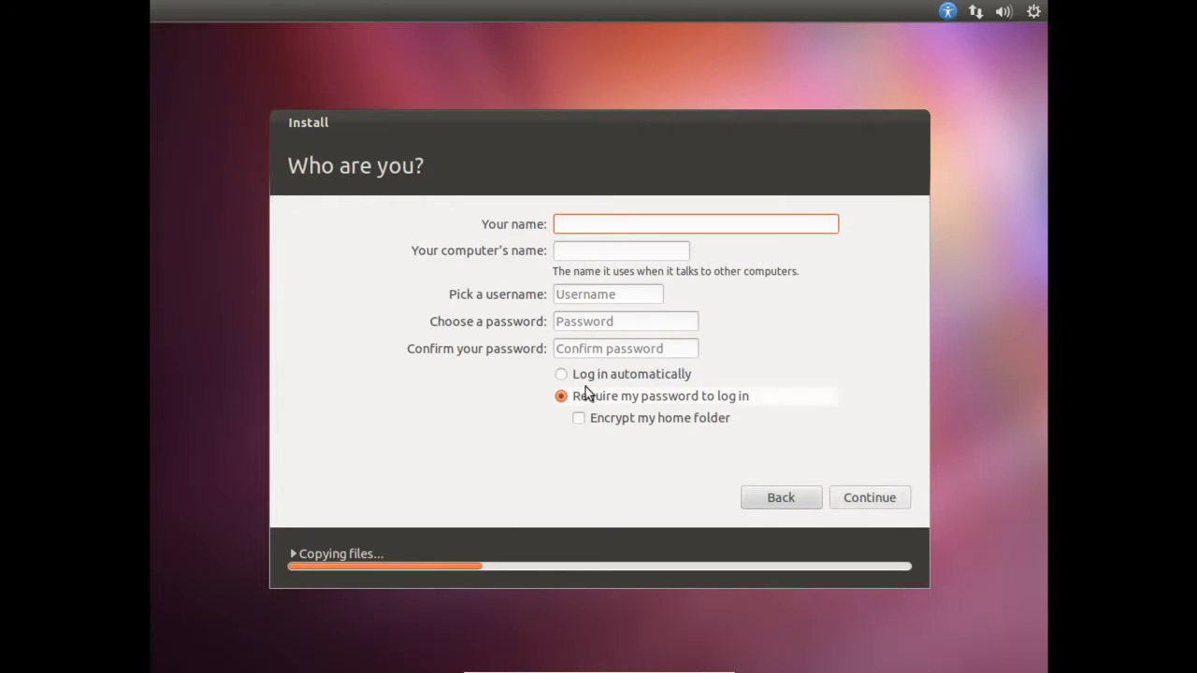
Enter techiesmarts as the name for the new account, letting the computer name and username fill in from it
{"action": "type", "text": "technoie"}
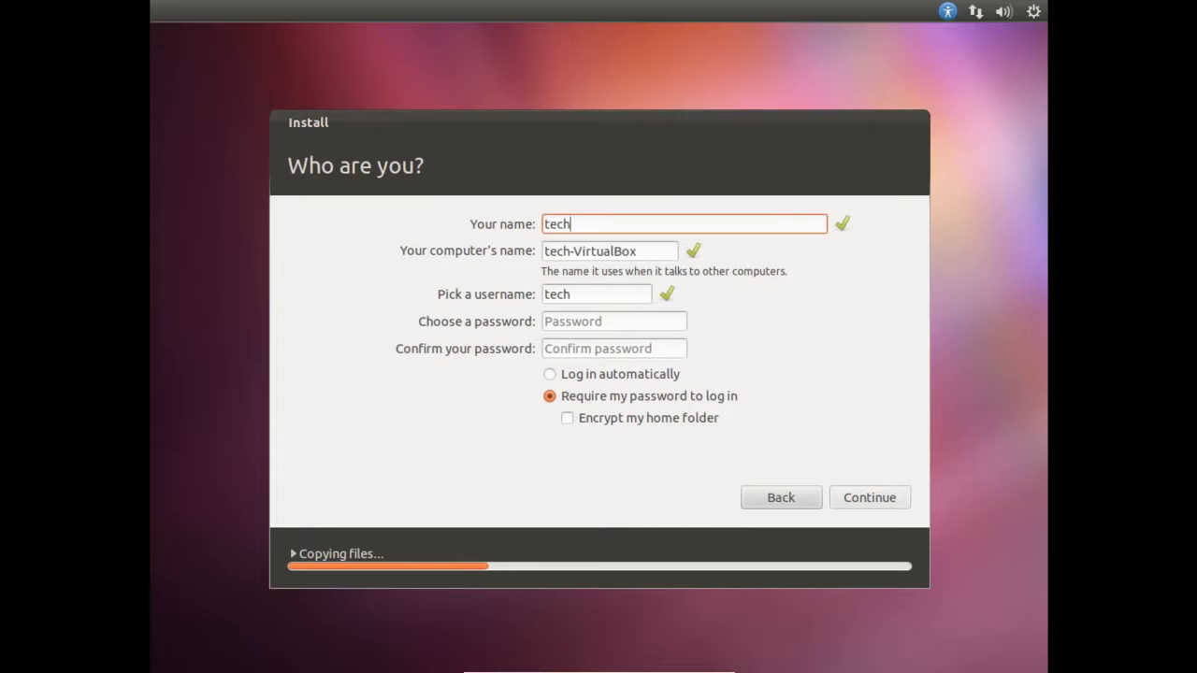
{"action": "key", "text": "BackSpace"}
{"action": "key", "text": "BackSpace"}
{"action": "key", "text": "BackSpace"}
{"action": "key", "text": "BackSpace"}
{"action": "type", "text": "iesm"}
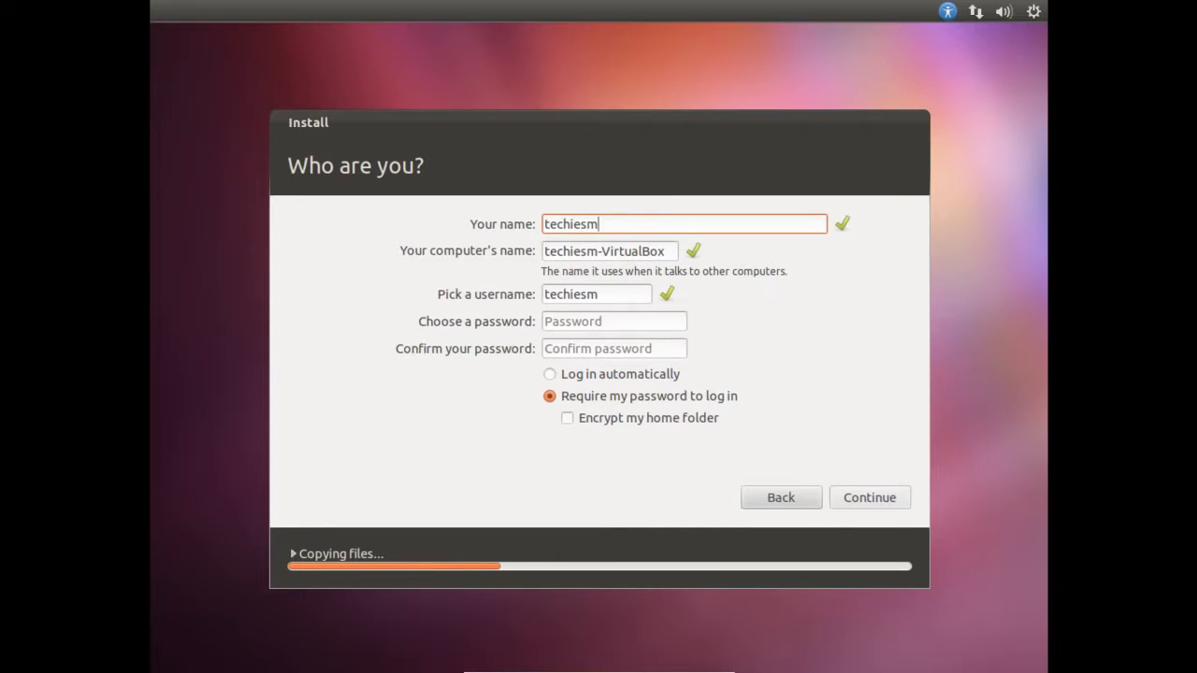
{"action": "type", "text": "arts"}
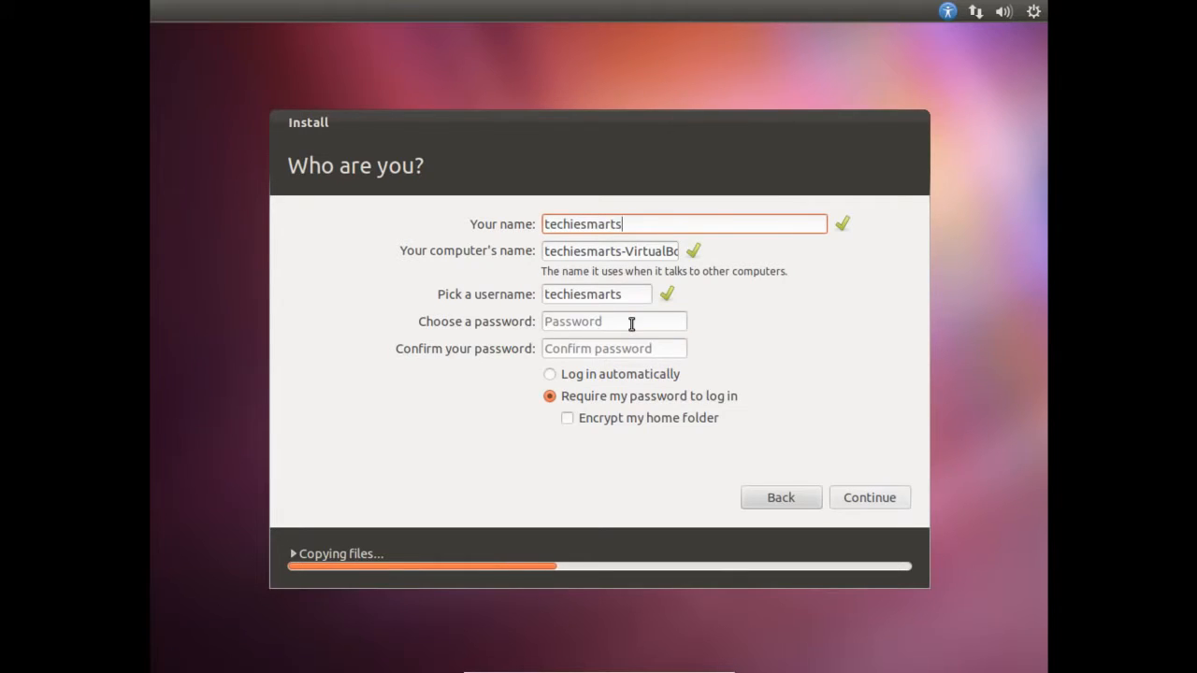
Enter and confirm the account password, keep the password required at login, and continue the installation
{"action": "left_click", "coordinate": [632, 324]}
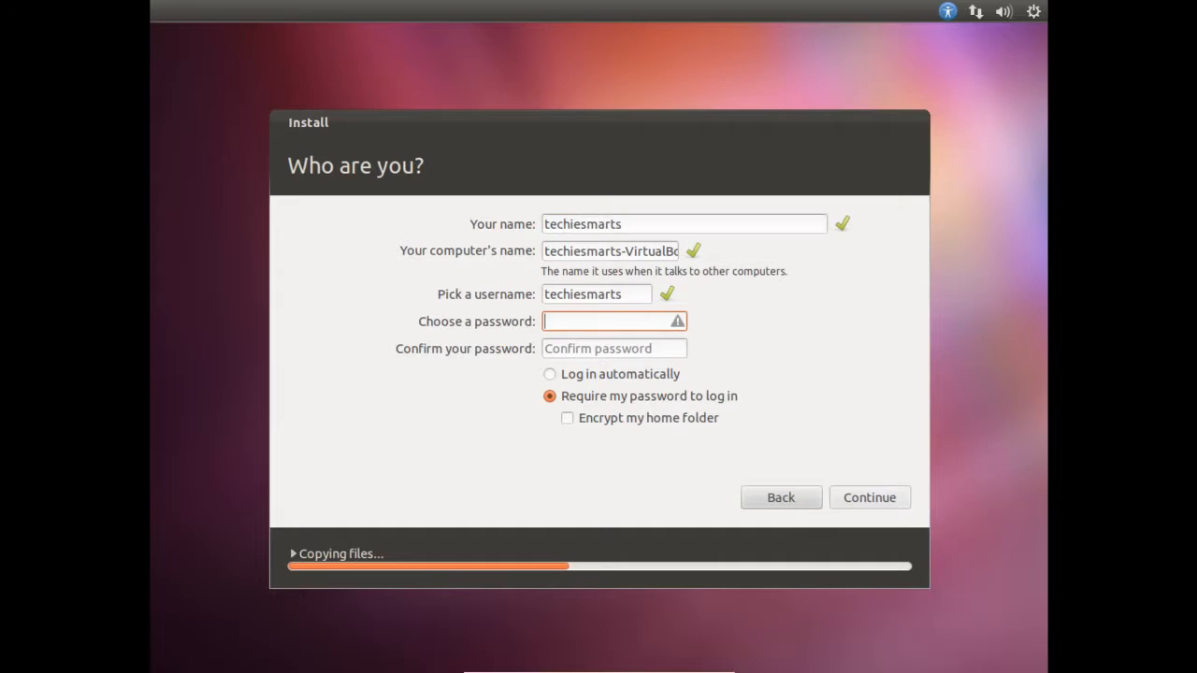
{"action": "type", "text": "******"}
{"action": "key", "text": "Tab"}
{"action": "type", "text": "******"}
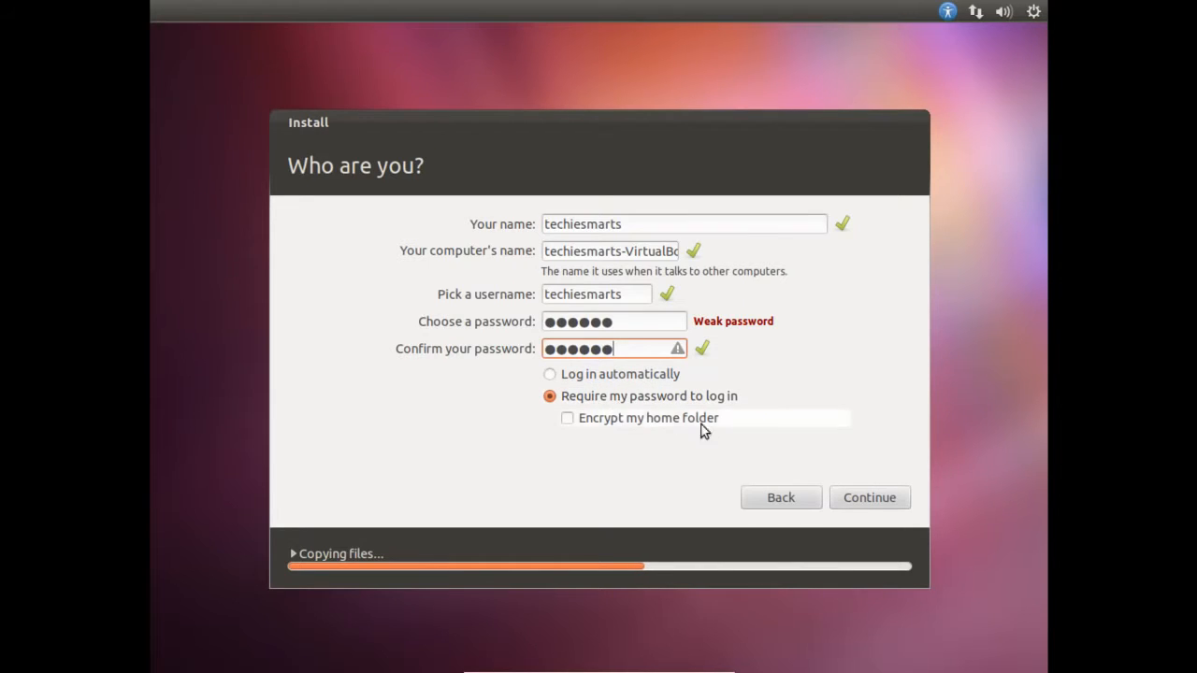
{"action": "left_click", "coordinate": [872, 496]}
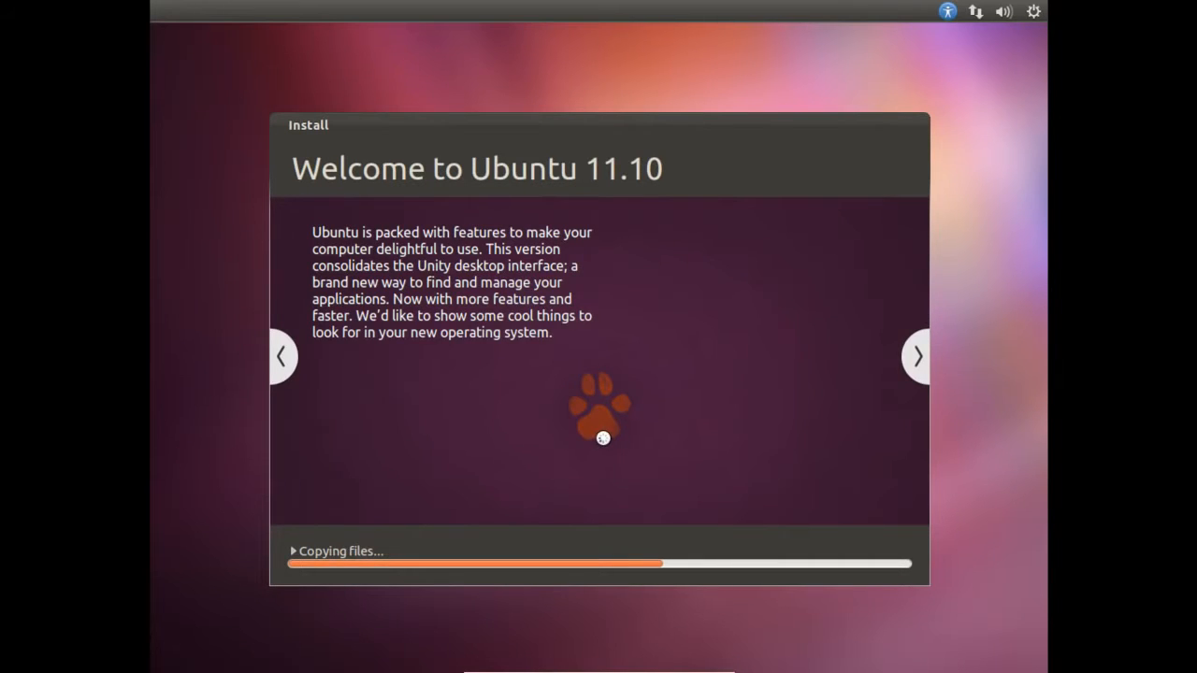
Browse through the Ubuntu 11.10 introduction slides while the files are being copied
{"action": "left_click", "coordinate": [918, 364]}
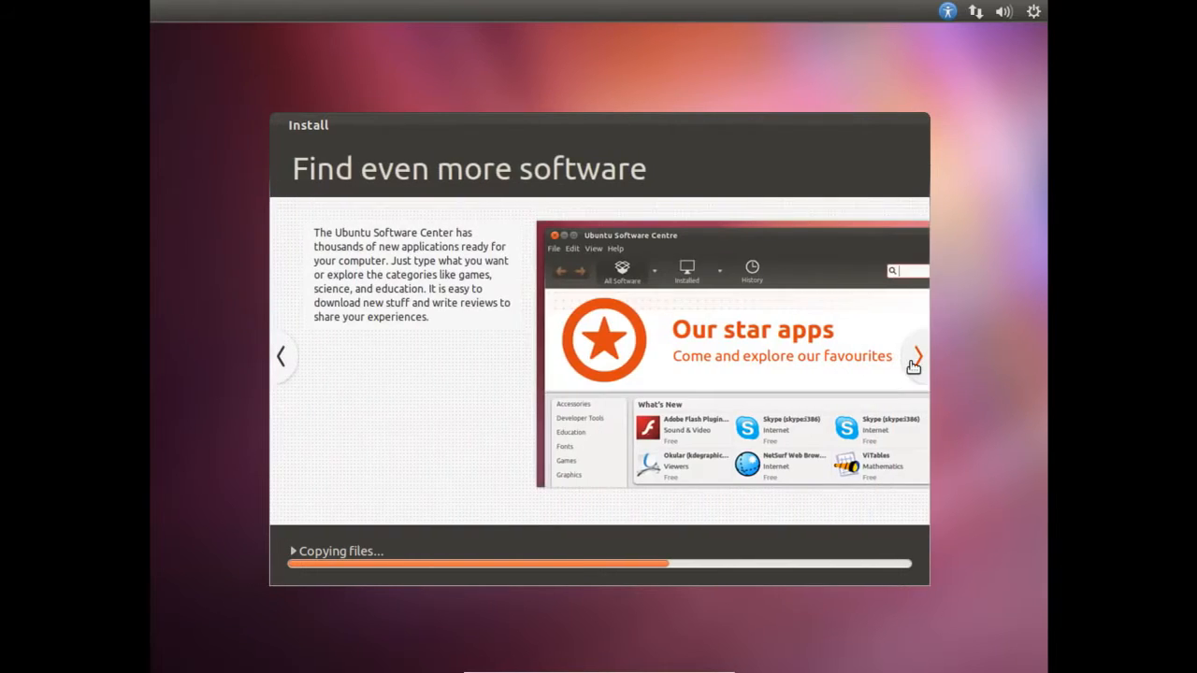
{"action": "left_click", "coordinate": [916, 365]}
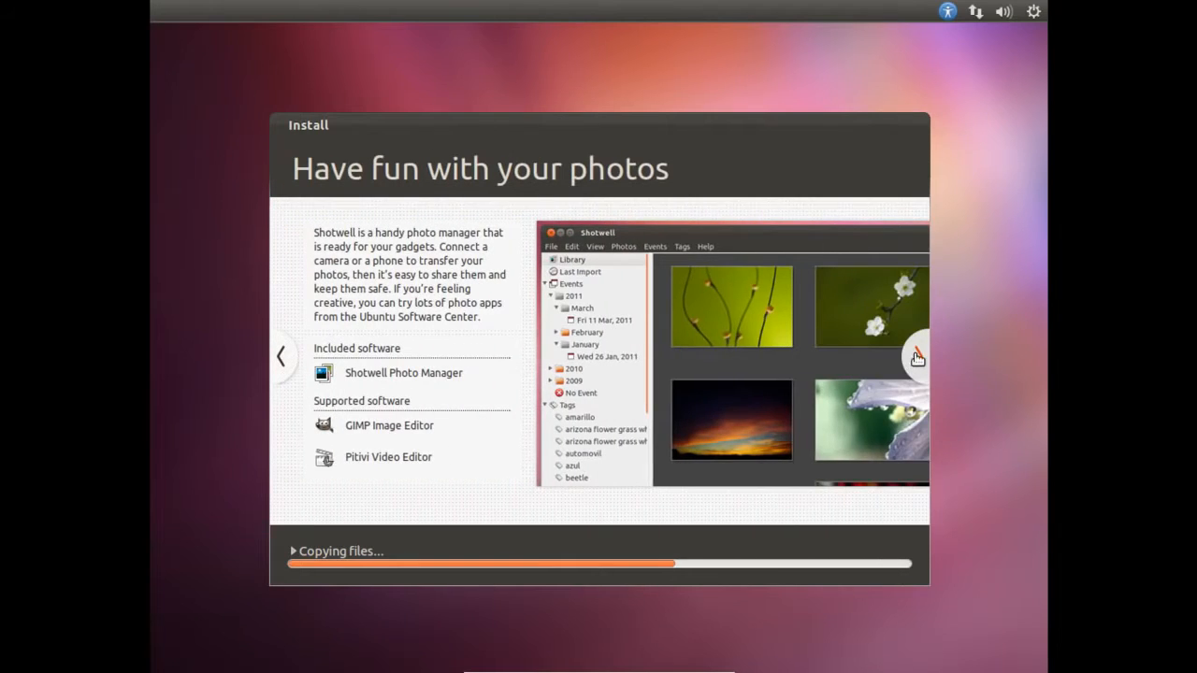
{"action": "left_click", "coordinate": [918, 353]}
{"action": "left_click", "coordinate": [918, 353]}
{"action": "left_click", "coordinate": [917, 354]}
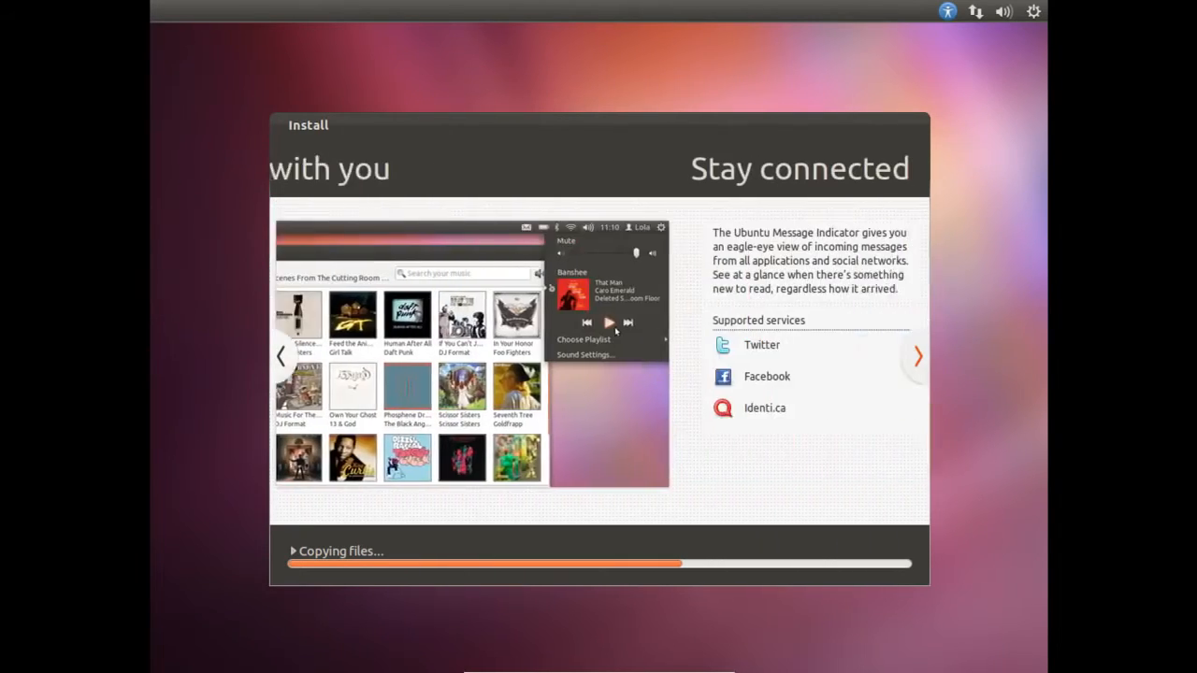
{"action": "left_click", "coordinate": [917, 355]}
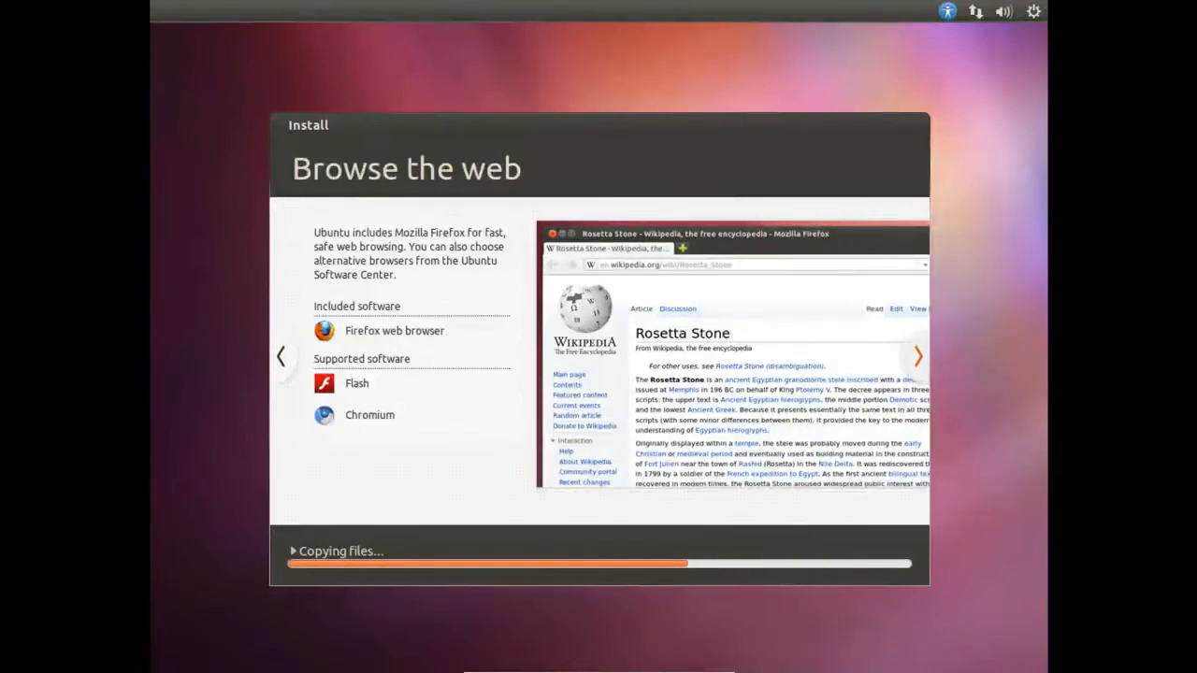
{"action": "left_click", "coordinate": [918, 355]}
{"action": "left_click", "coordinate": [918, 355]}
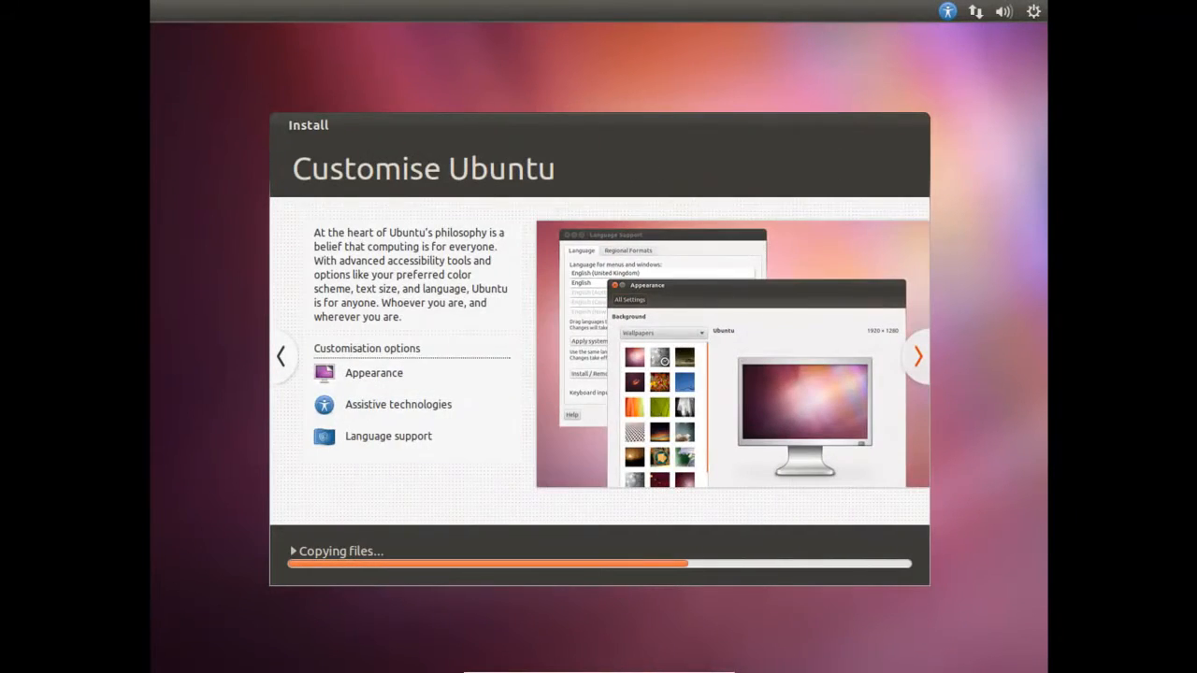
{"action": "left_click", "coordinate": [915, 356]}
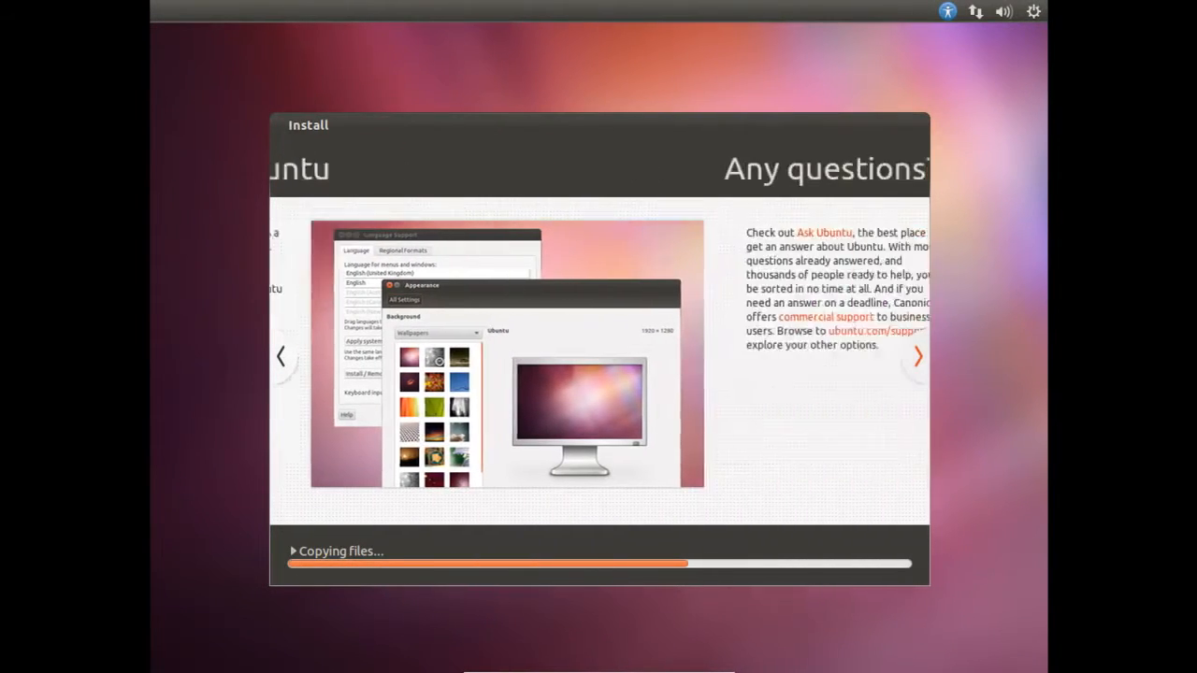
{"action": "left_click", "coordinate": [917, 355]}
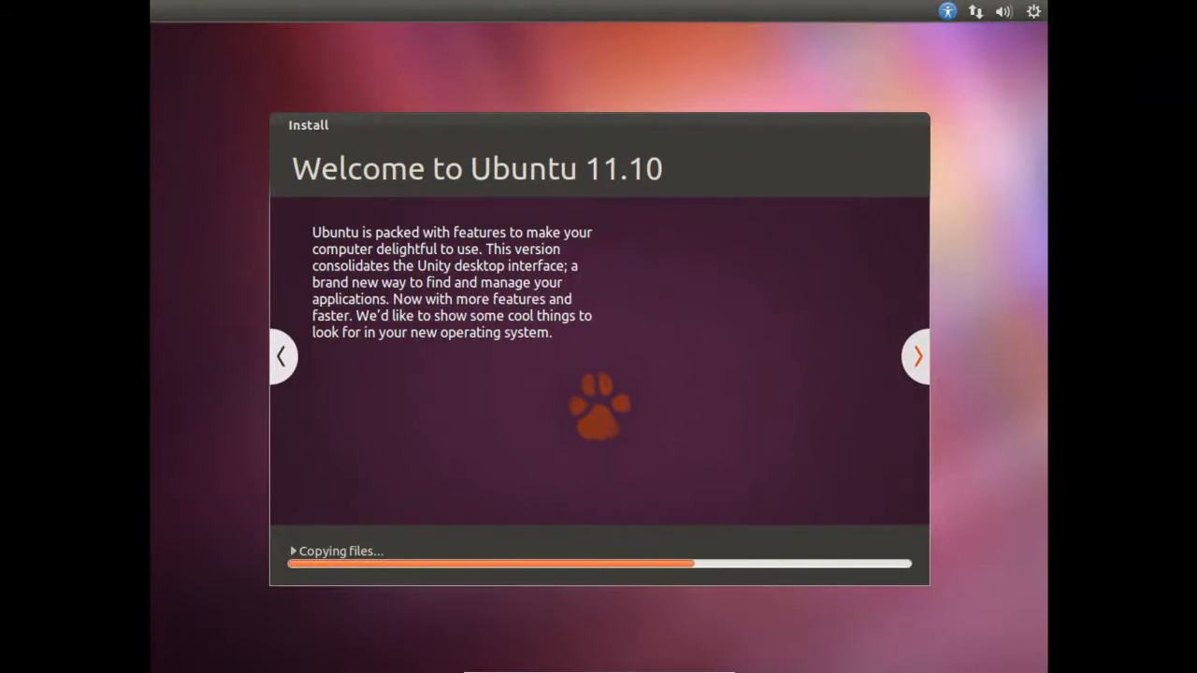
{"action": "left_click", "coordinate": [280, 355]}
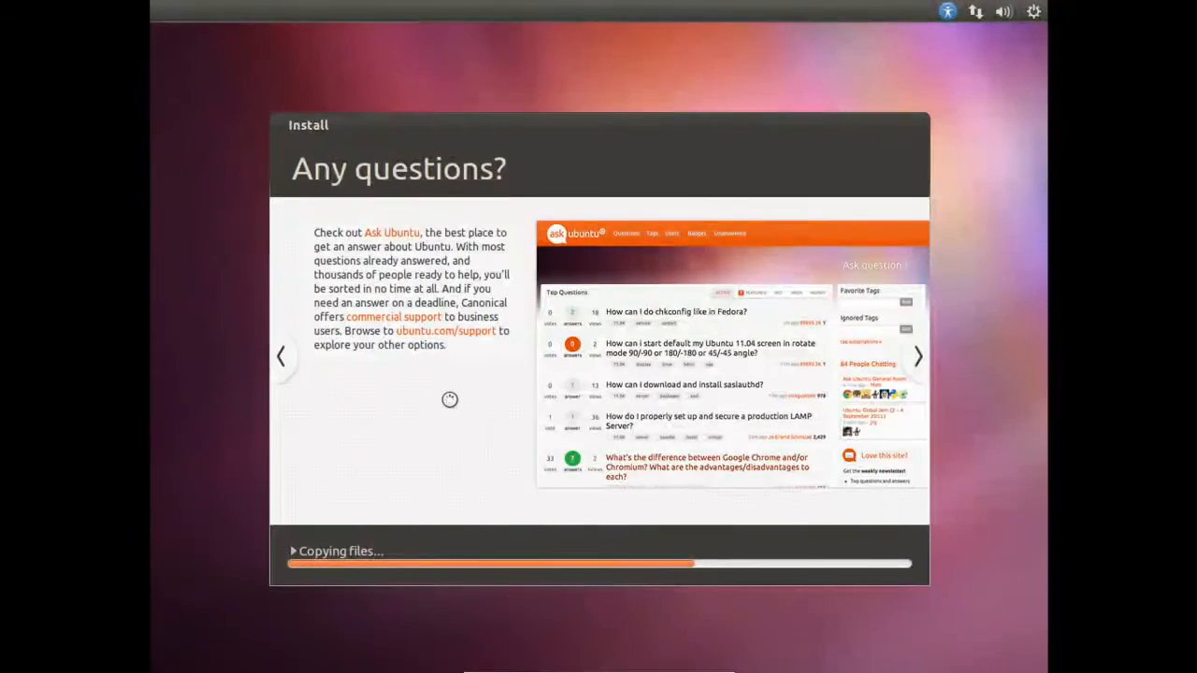
{"action": "left_click", "coordinate": [917, 356]}
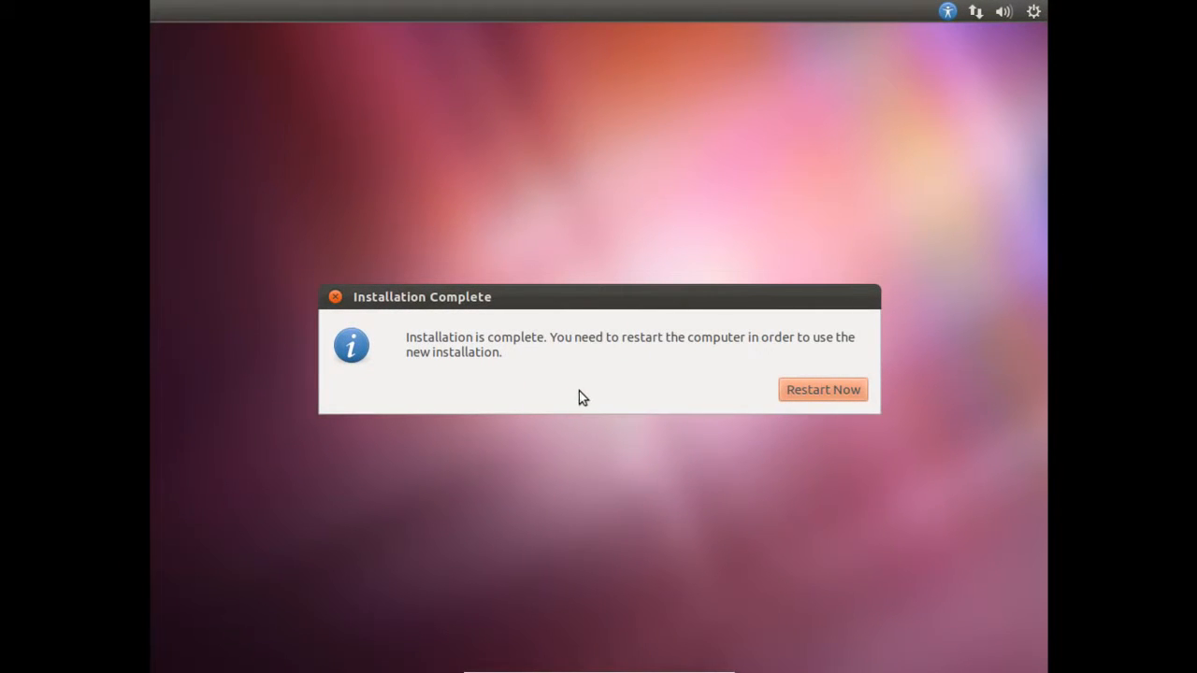
Restart the computer after the installation and confirm the prompt to remove the installation media
{"action": "left_click", "coordinate": [819, 392]}
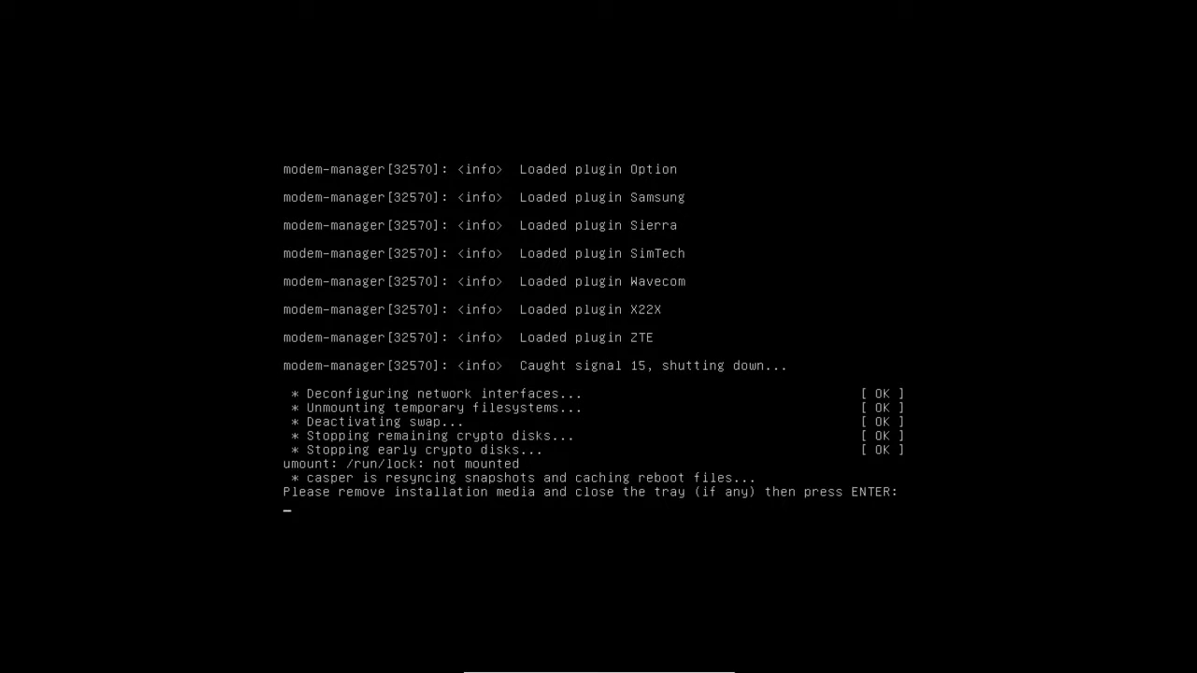
{"action": "key", "text": "Return"}
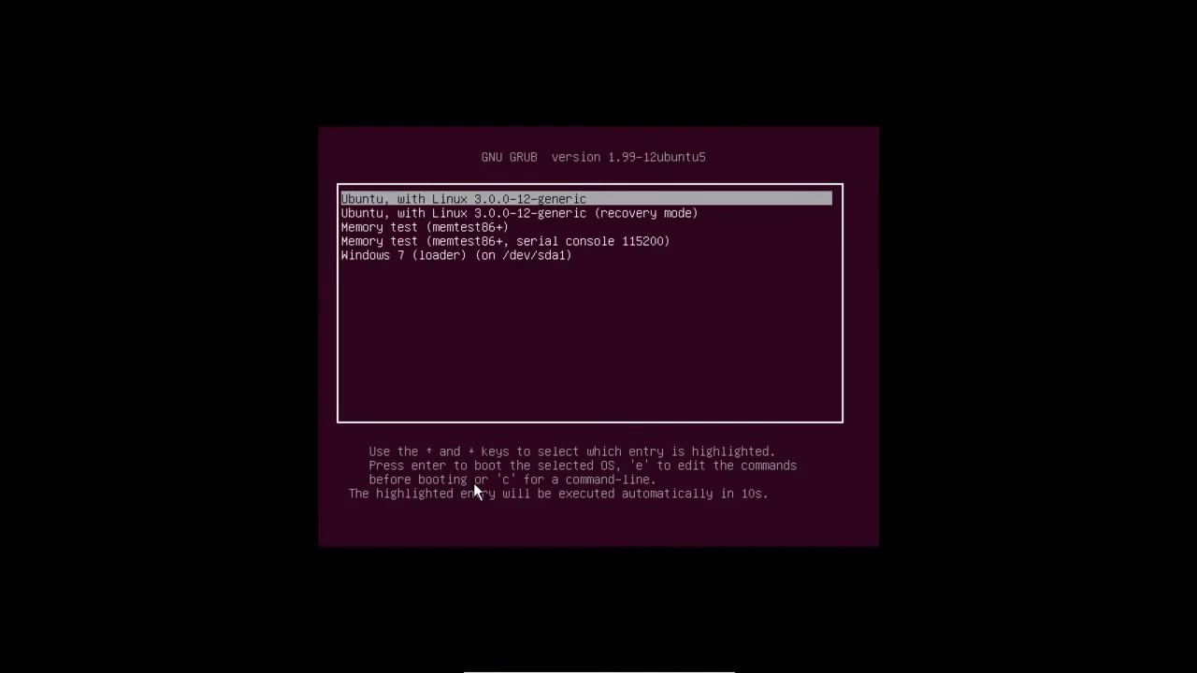
Look through the operating system and memory test entries offered in the GRUB boot menu
{"action": "key", "text": "Down"}
{"action": "key", "text": "Down"}
{"action": "key", "text": "Down"}
{"action": "key", "text": "Down"}
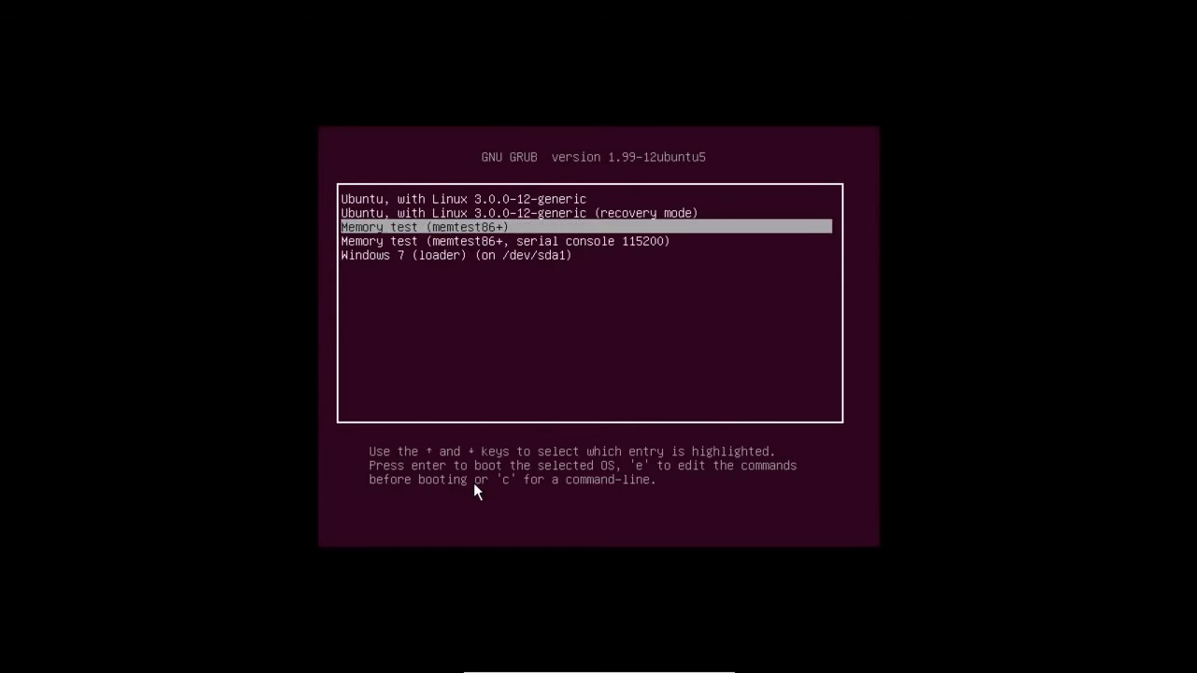
{"action": "key", "text": "Up"}
{"action": "key", "text": "Up"}
{"action": "key", "text": "Up"}
{"action": "key", "text": "Up"}
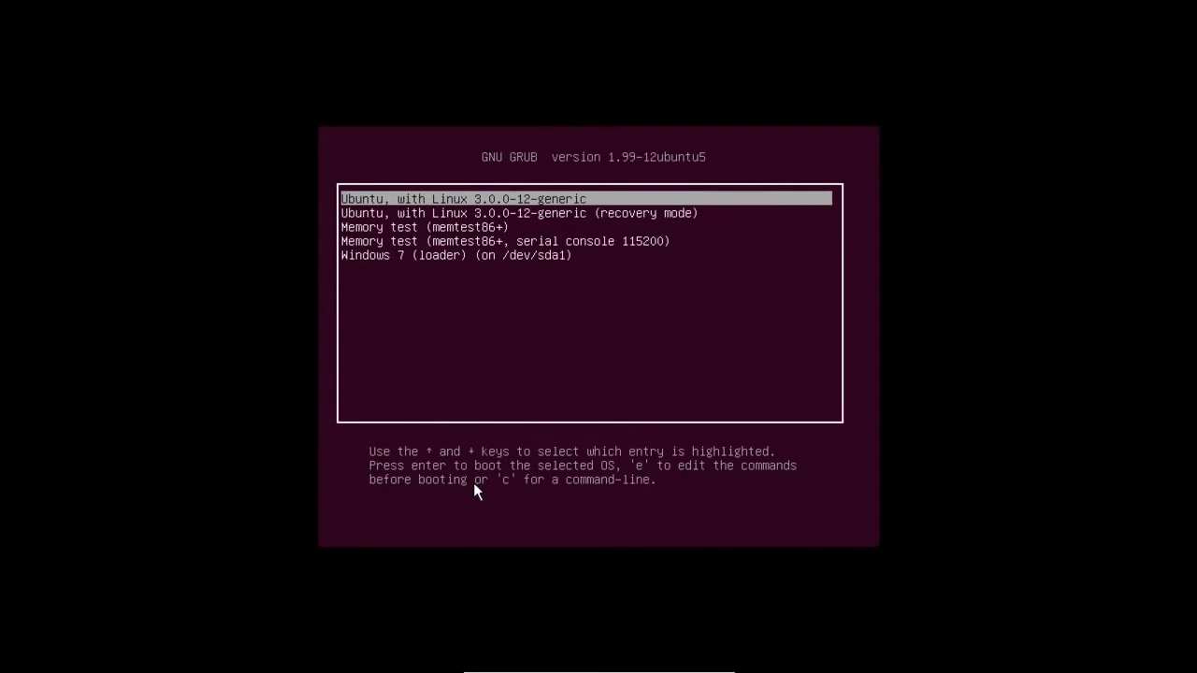
{"action": "key", "text": "Down"}
{"action": "key", "text": "Down"}
{"action": "key", "text": "Down"}
{"action": "key", "text": "Down"}
{"action": "key", "text": "Up"}
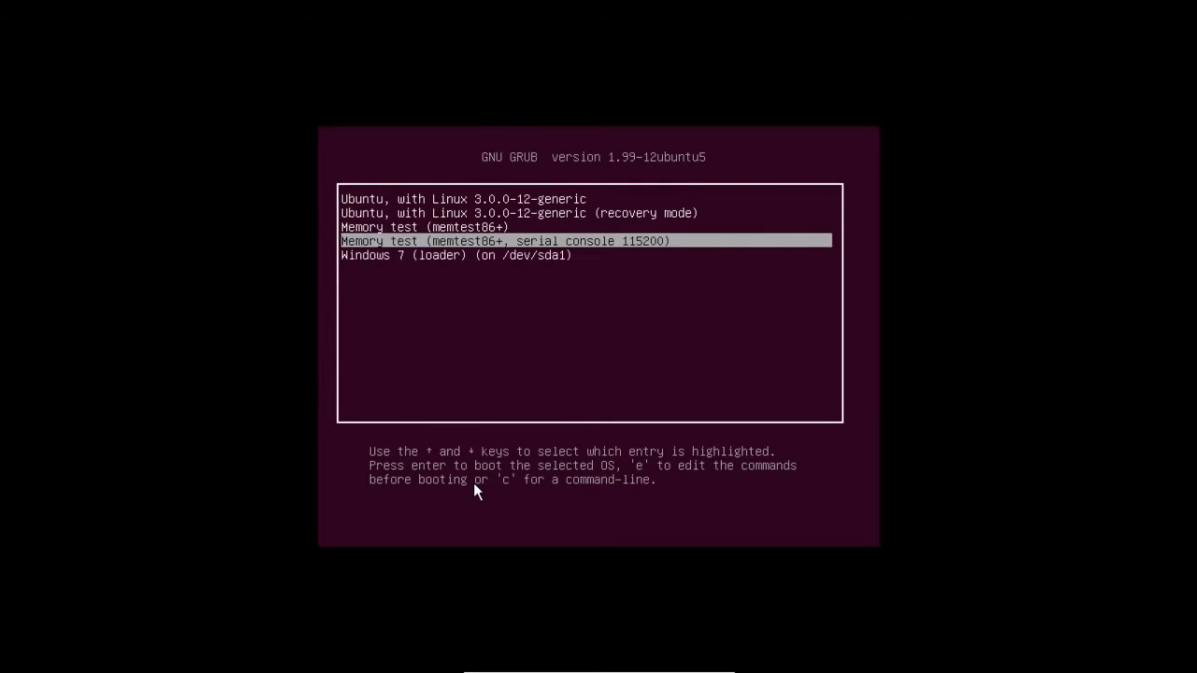
{"action": "key", "text": "Up"}
{"action": "key", "text": "Up"}
{"action": "key", "text": "Up"}
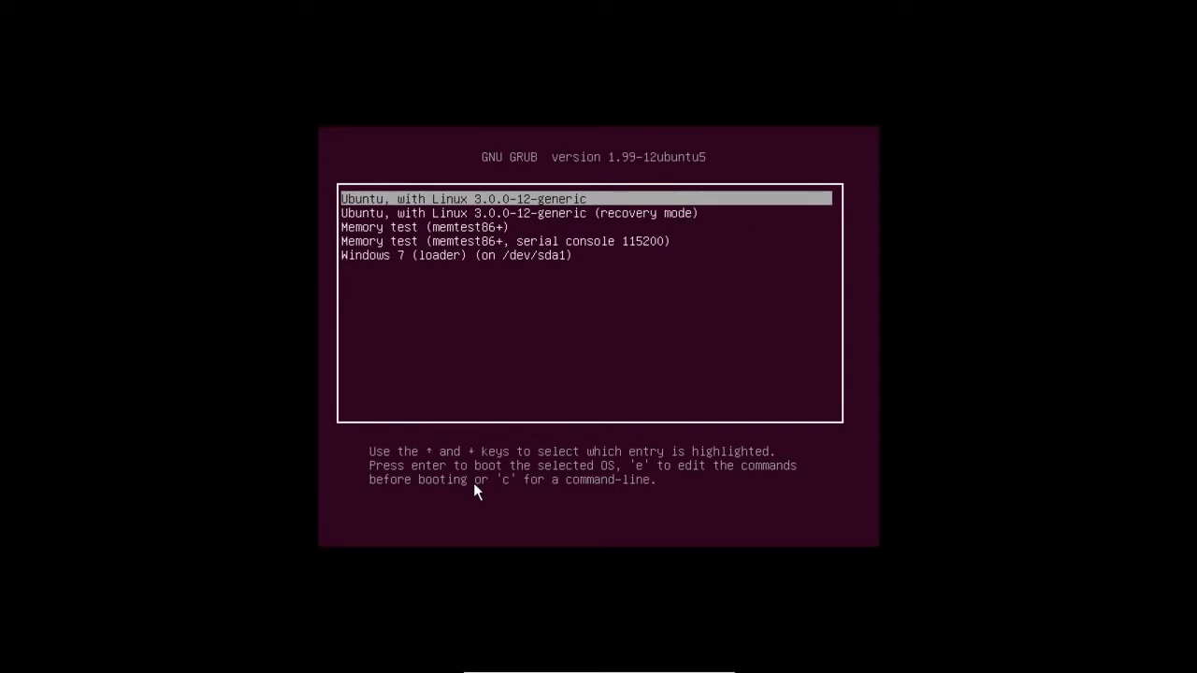
Go through the GRUB boot entries down to Windows 7, return to "Ubuntu, with Linux 3.0.0-12-generic" and boot it
{"action": "key", "text": "Down"}
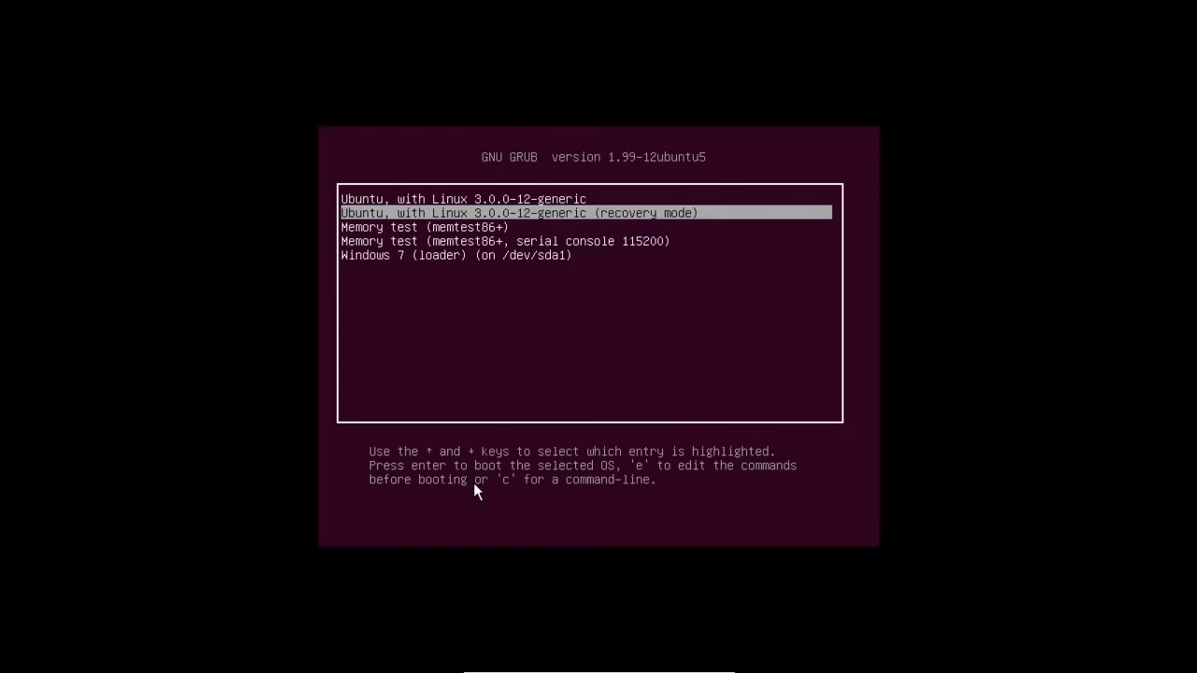
{"action": "key", "text": "Down"}
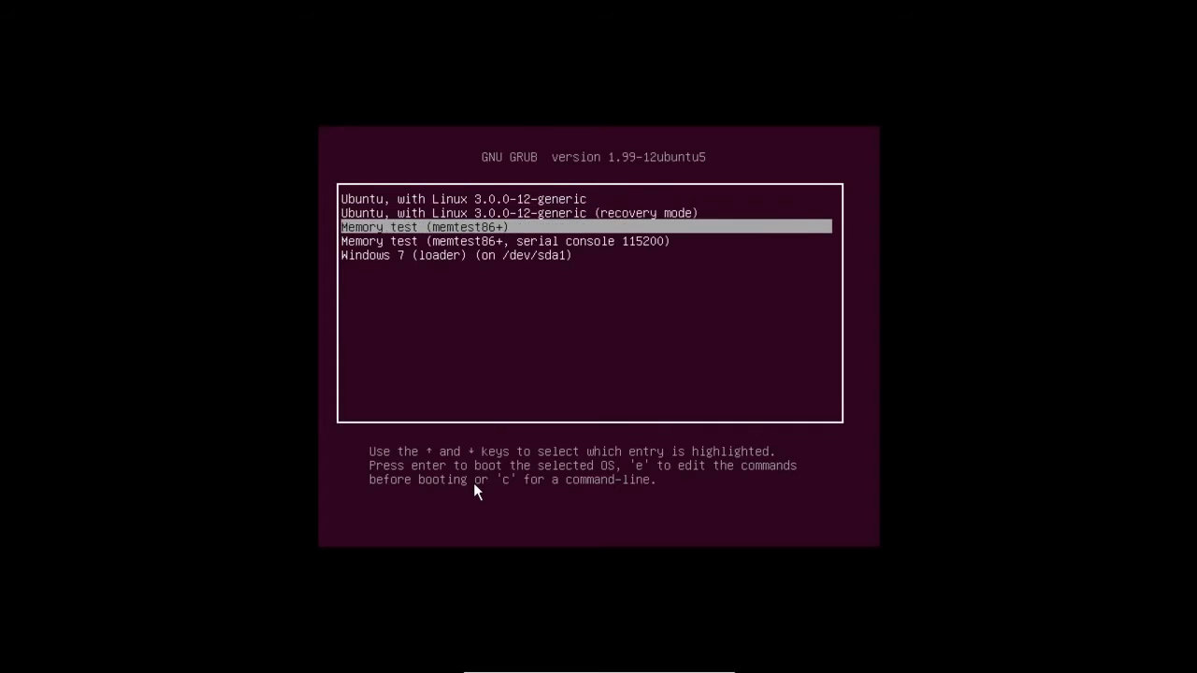
{"action": "key", "text": "Down"}
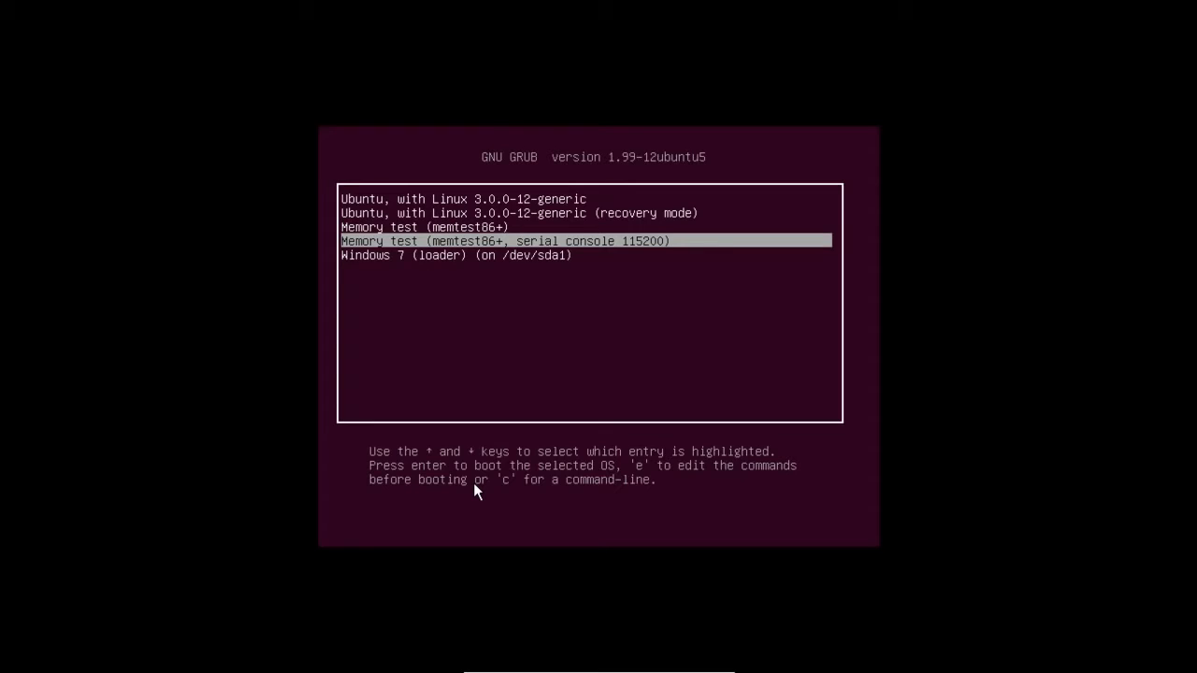
{"action": "key", "text": "Down"}
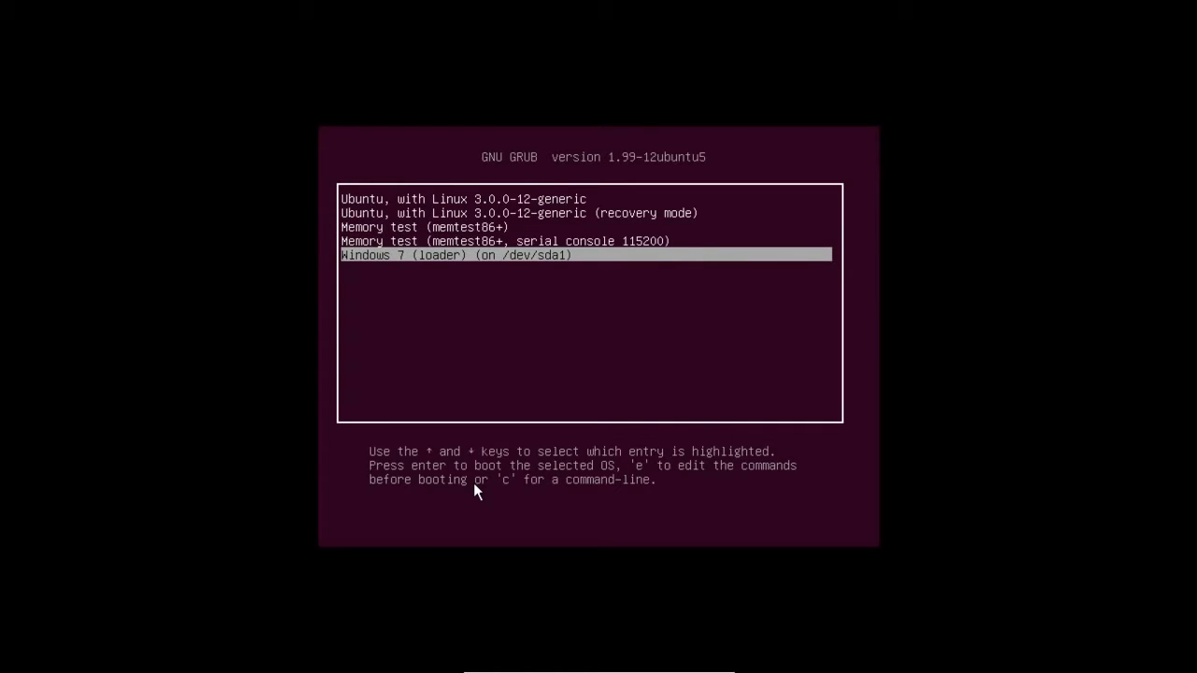
{"action": "key", "text": "Up"}
{"action": "key", "text": "Up"}
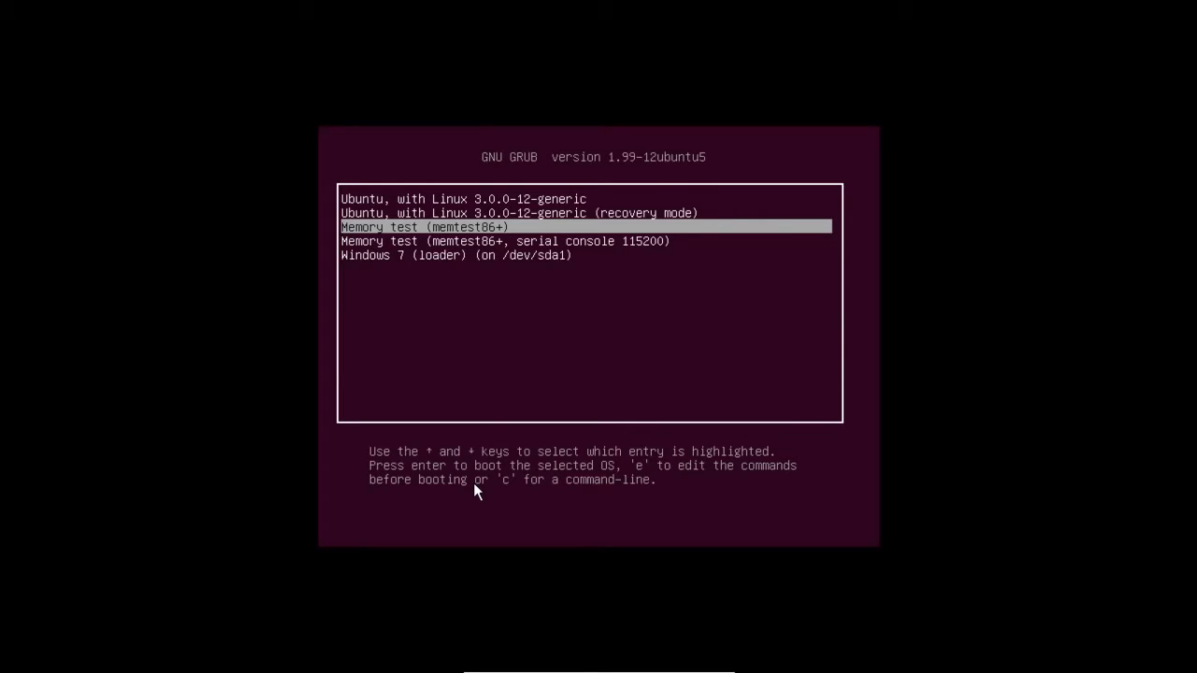
{"action": "key", "text": "Up"}
{"action": "key", "text": "Up"}
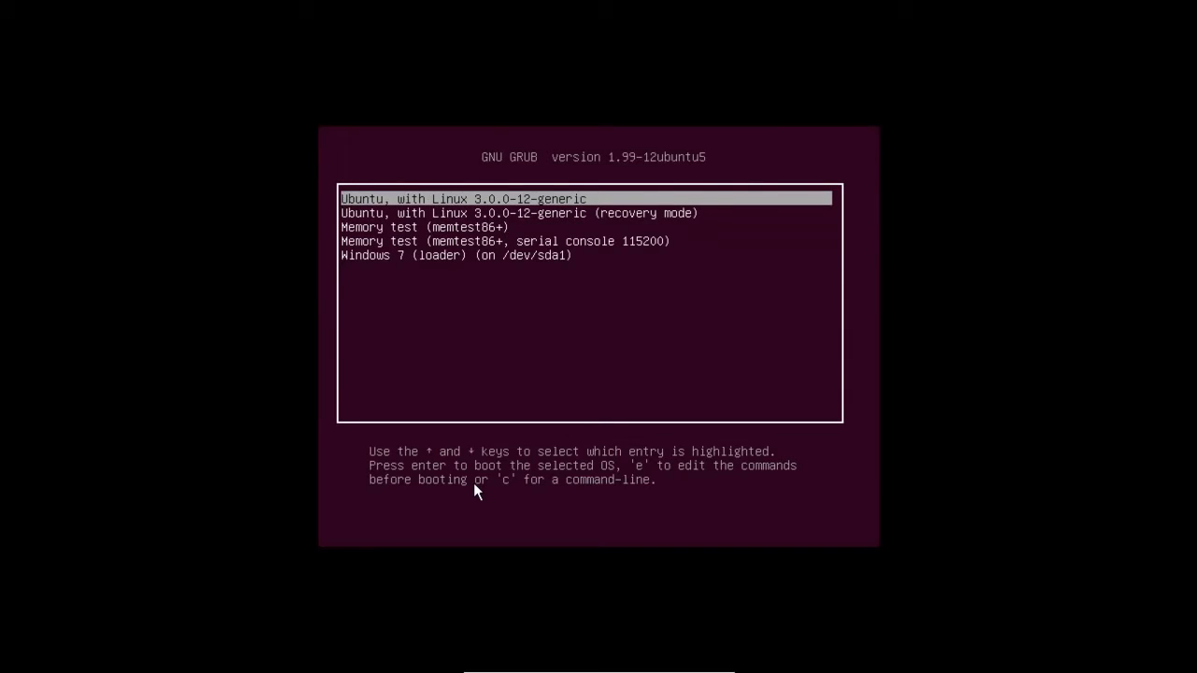
{"action": "key", "text": "Return"}
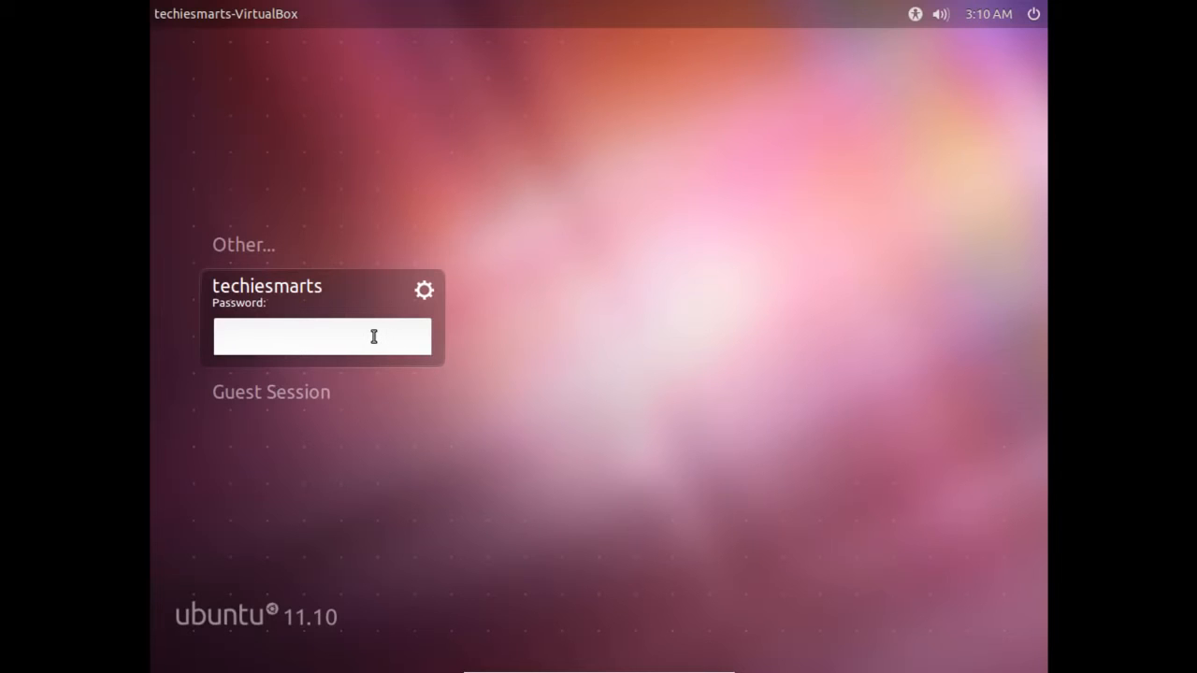
Log in to Ubuntu with the account password and restart the computer from the desktop
{"action": "type", "text": "******"}
{"action": "key", "text": "Return"}
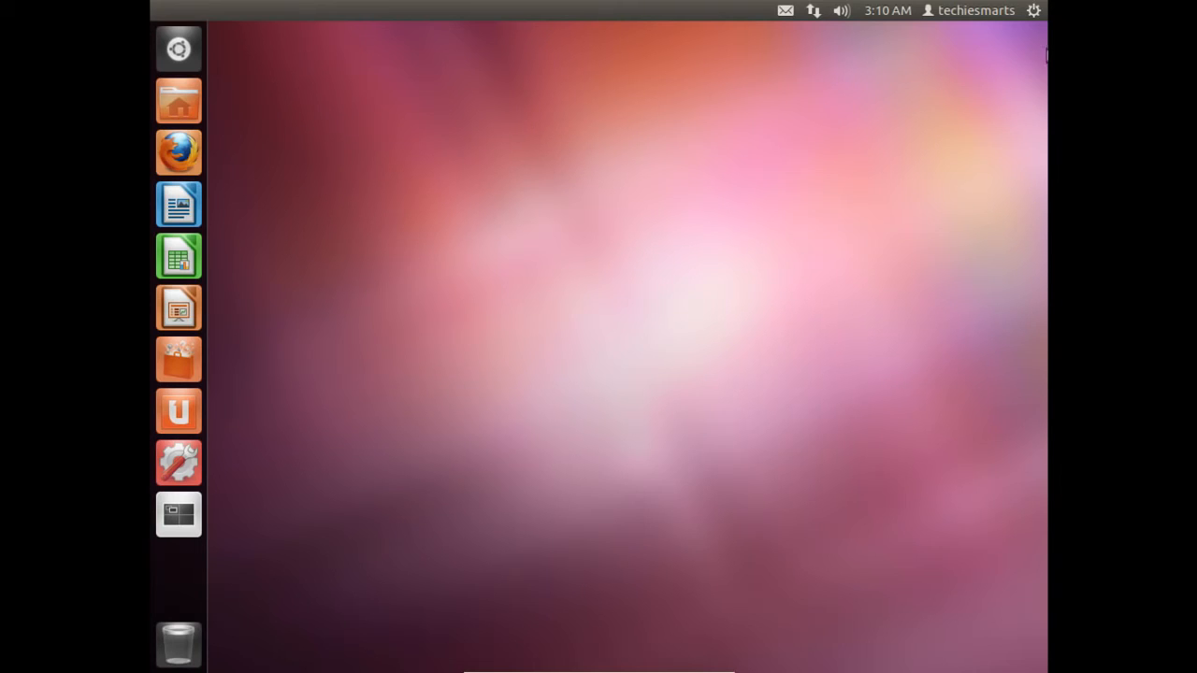
{"action": "left_click", "coordinate": [1033, 11]}
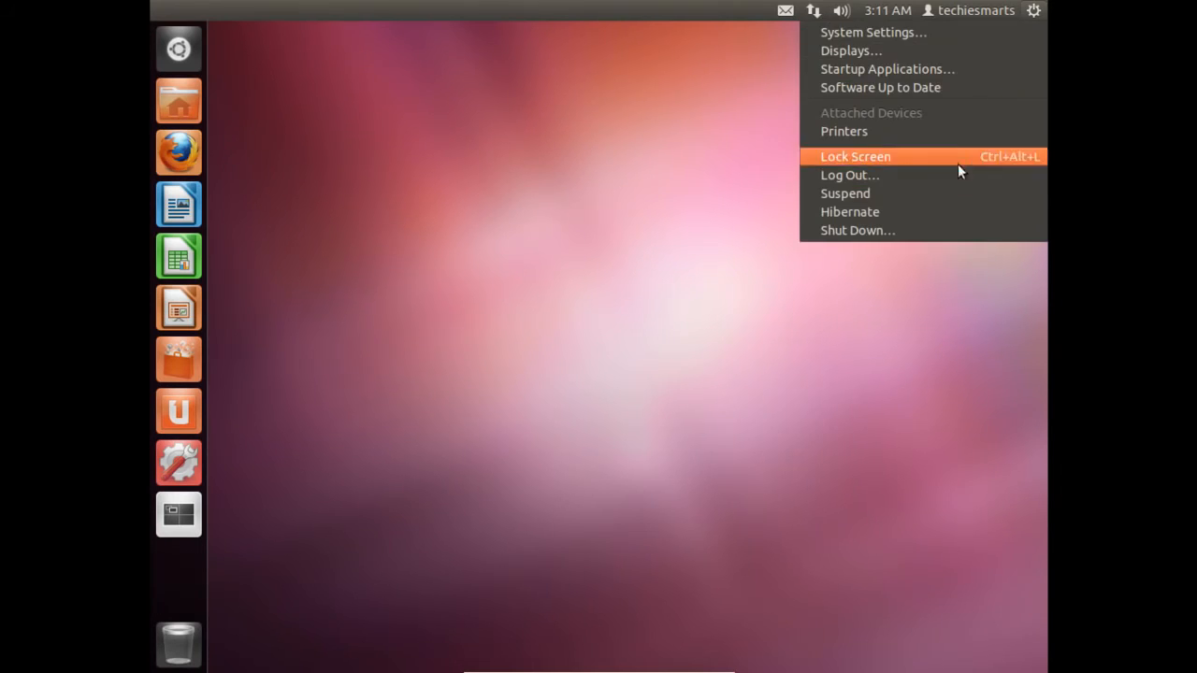
{"action": "left_click", "coordinate": [912, 230]}
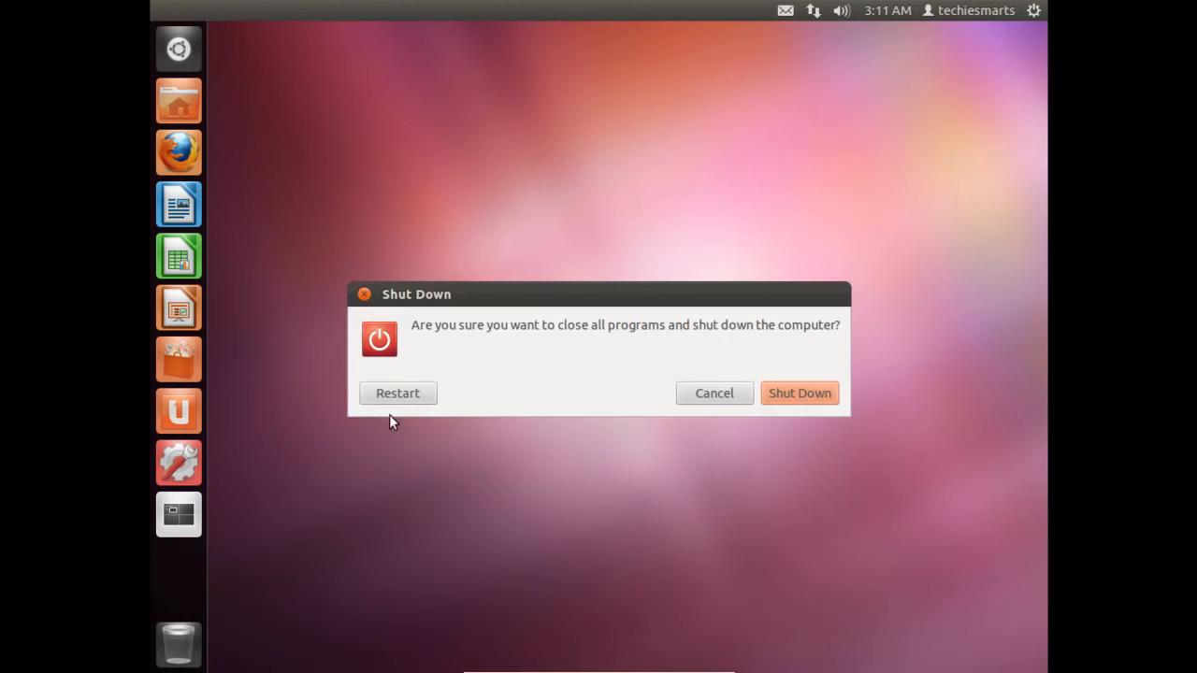
{"action": "left_click", "coordinate": [396, 393]}
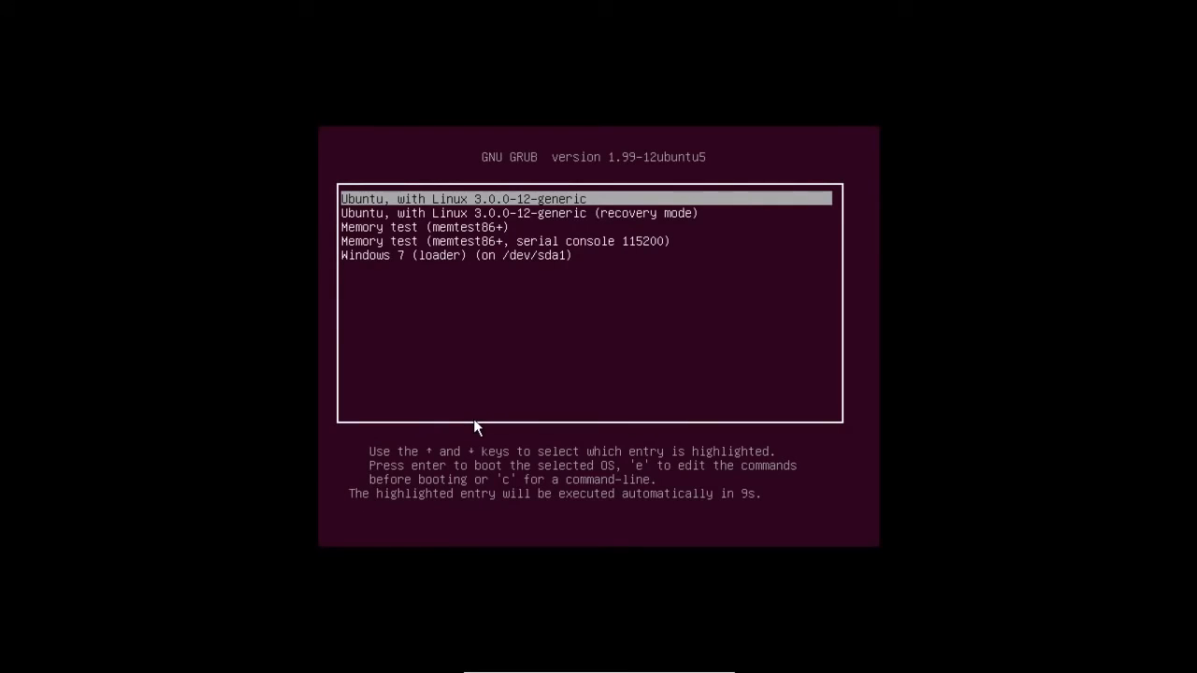
Boot the "Windows 7 (loader) (on /dev/sda1)" entry from the GRUB menu
{"action": "key", "text": "Down"}
{"action": "key", "text": "Down"}
{"action": "key", "text": "Down"}
{"action": "key", "text": "Down"}
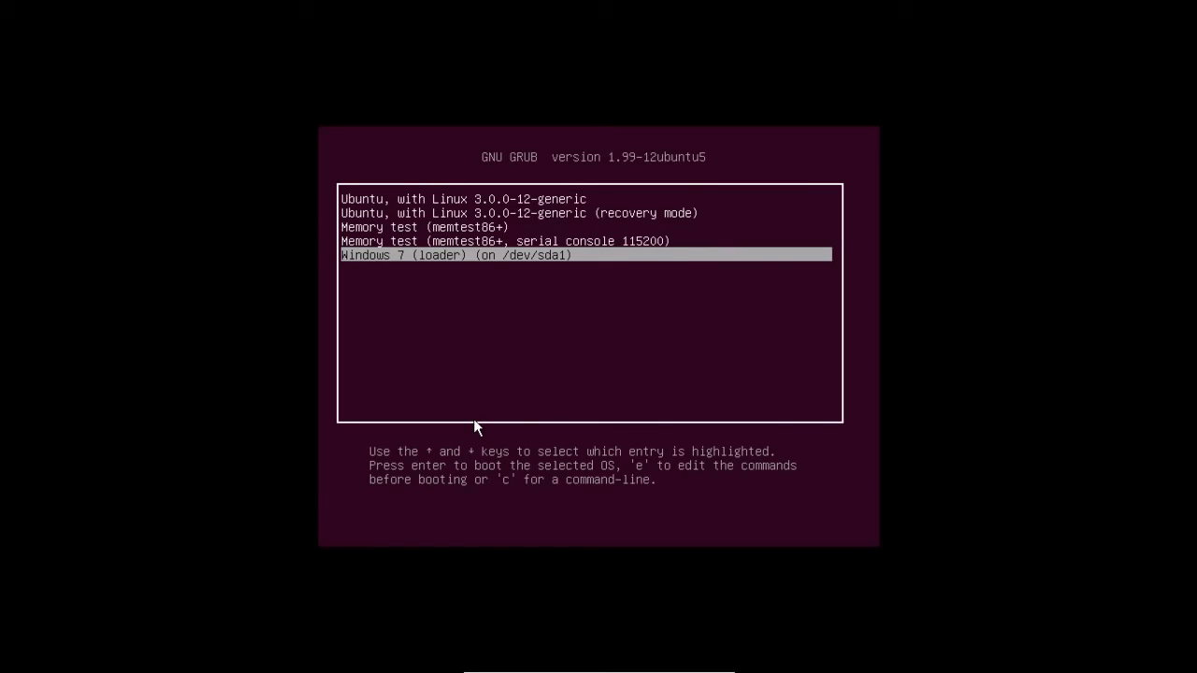
{"action": "key", "text": "Return"}
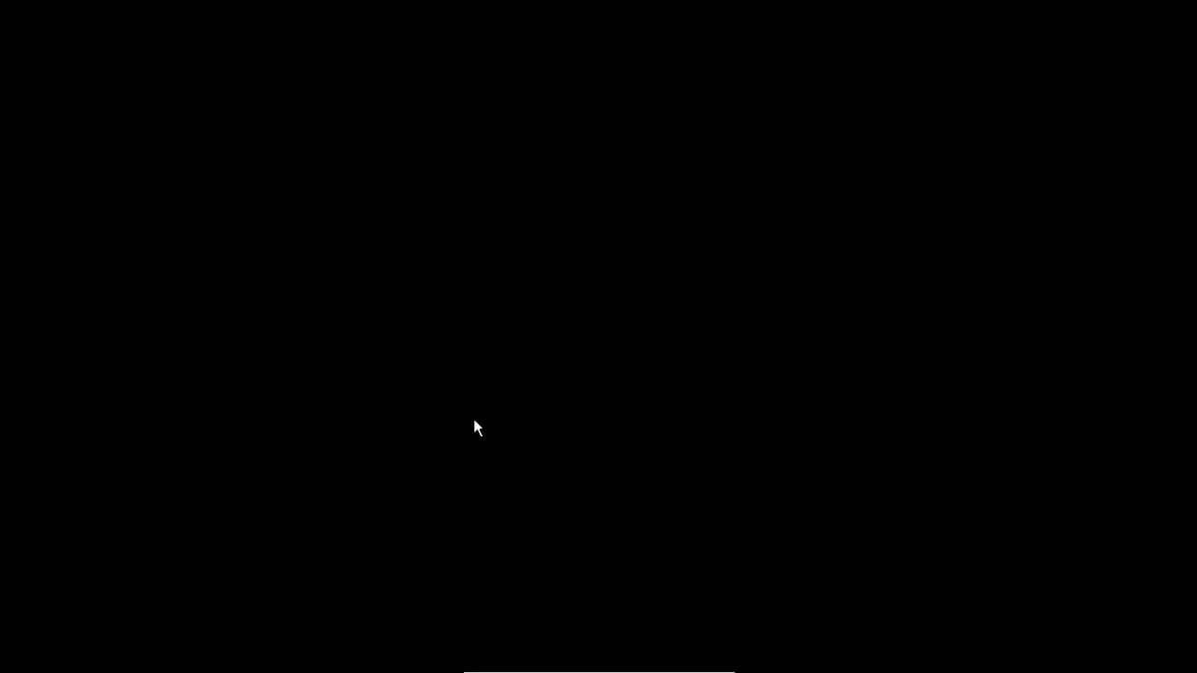